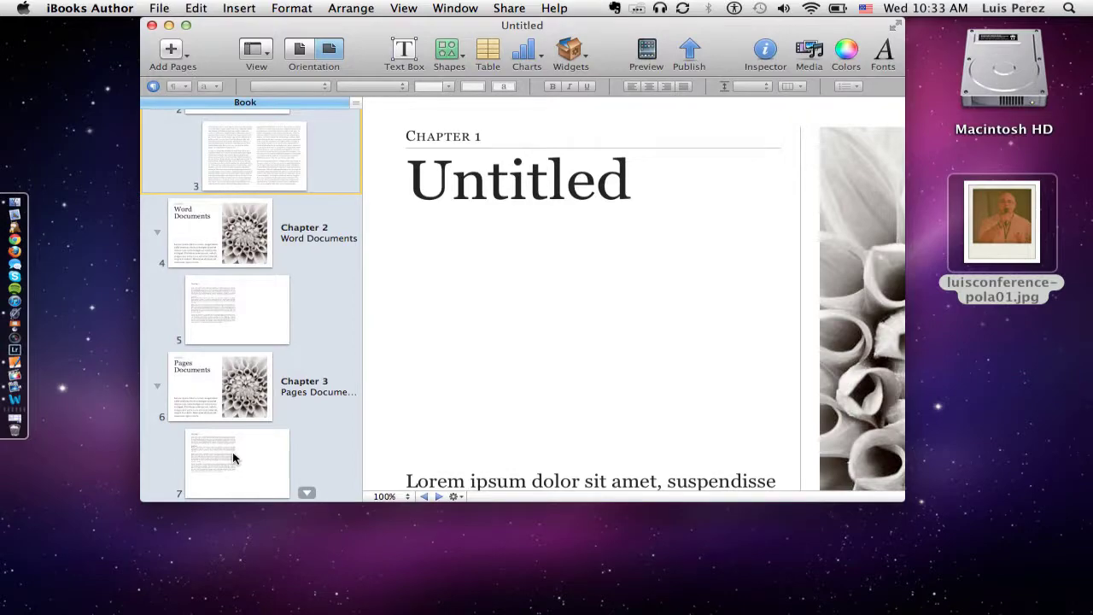
- Show Chapter 3's page 7 in the editor and scroll across the page
click(233, 459)
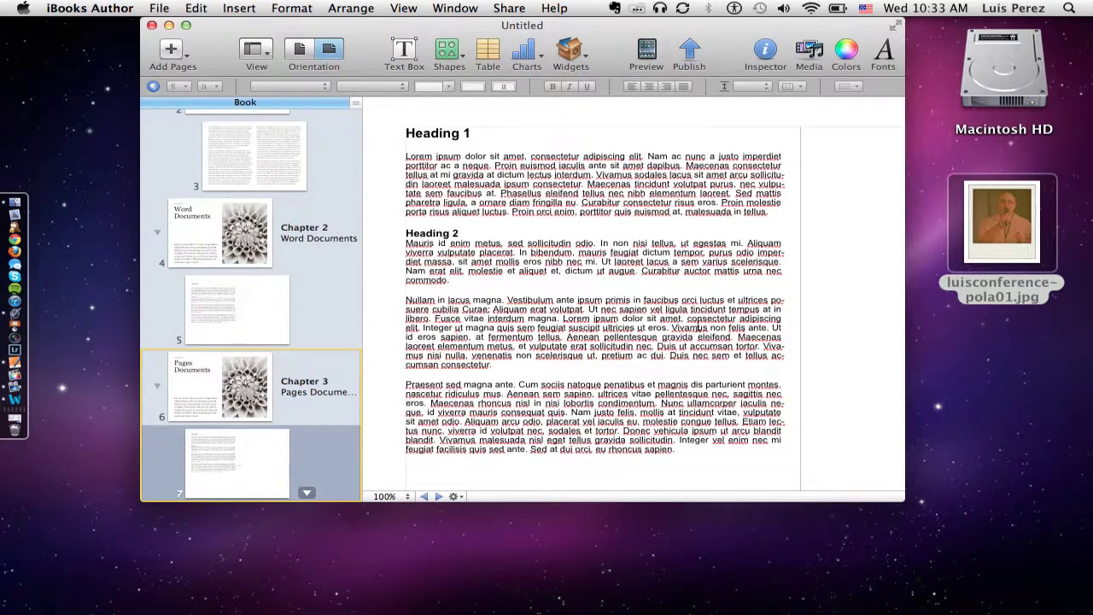
scroll(699, 324, right, 10)
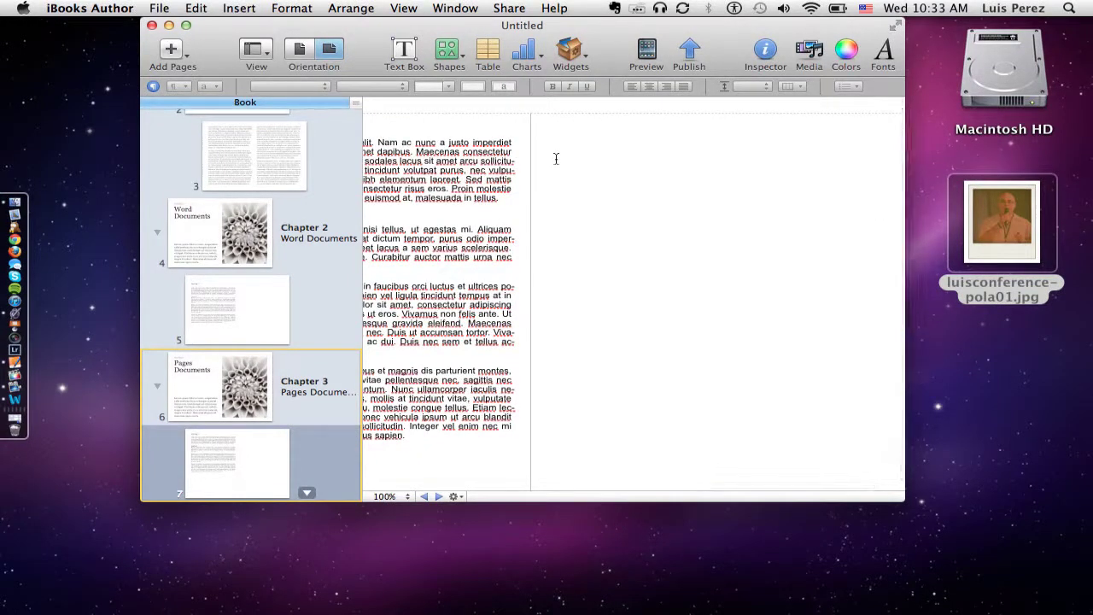
- Drag the speaker photo from iPhoto Photos onto page 7 and position it right of the text
click(809, 52)
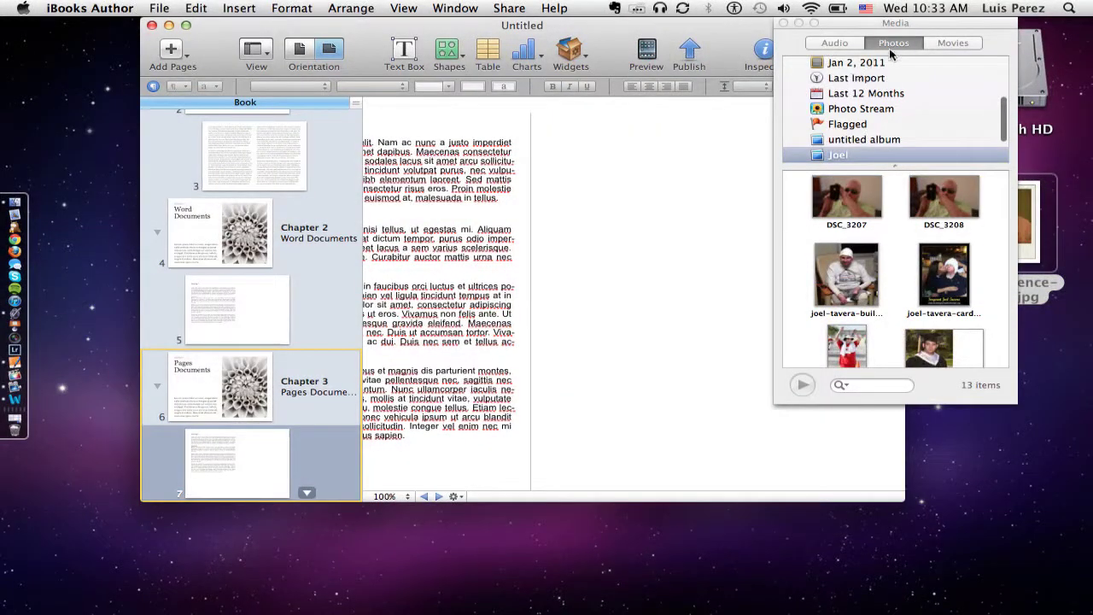
drag(1004, 111, 1006, 58)
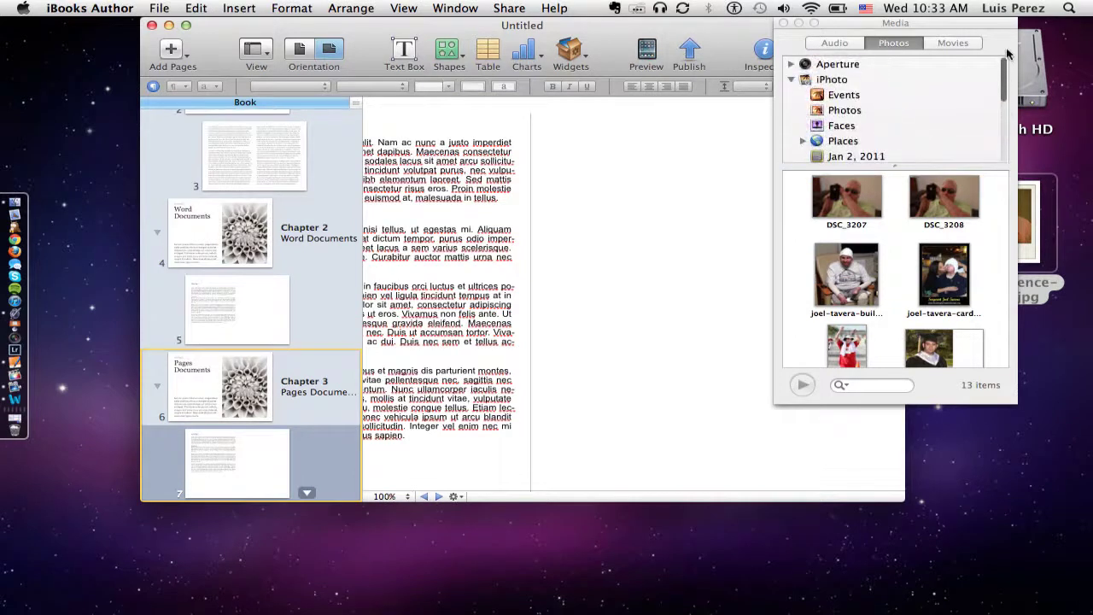
click(844, 111)
click(844, 111)
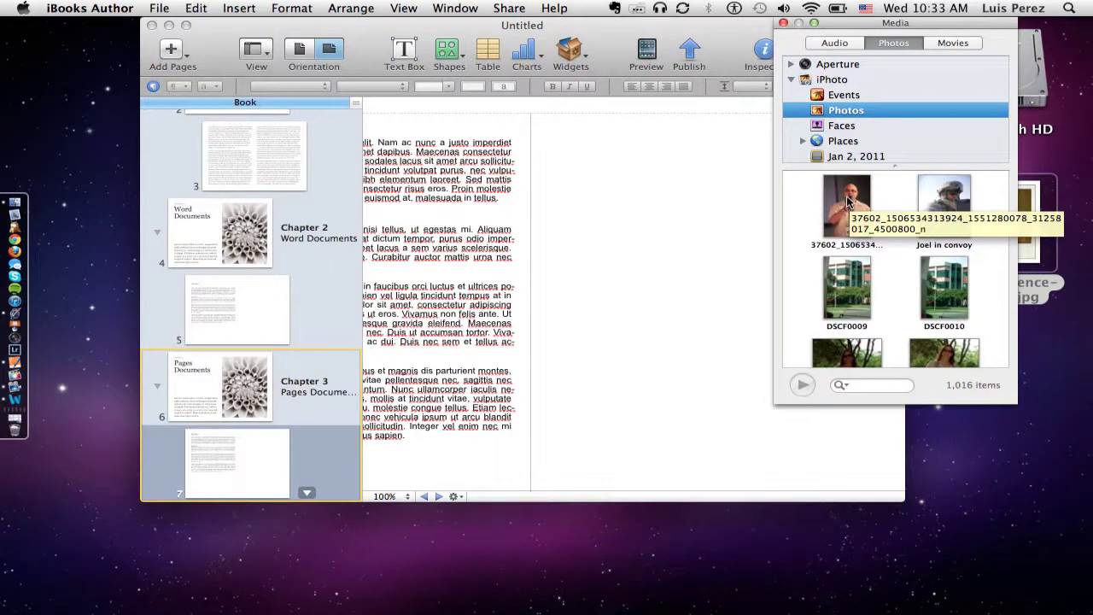
drag(847, 202, 620, 184)
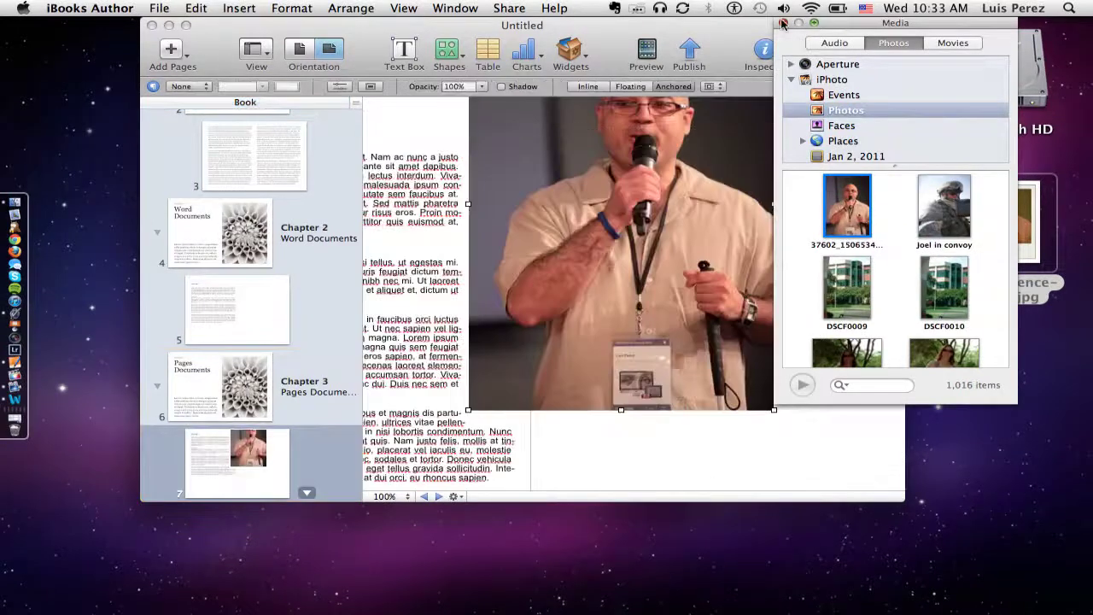
click(783, 25)
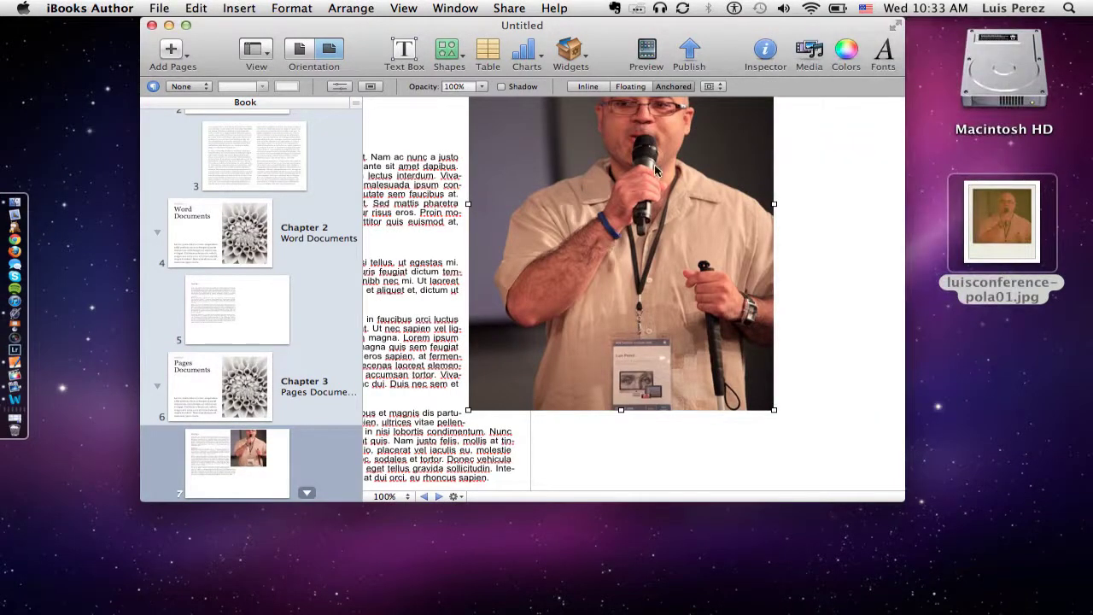
drag(660, 167, 757, 294)
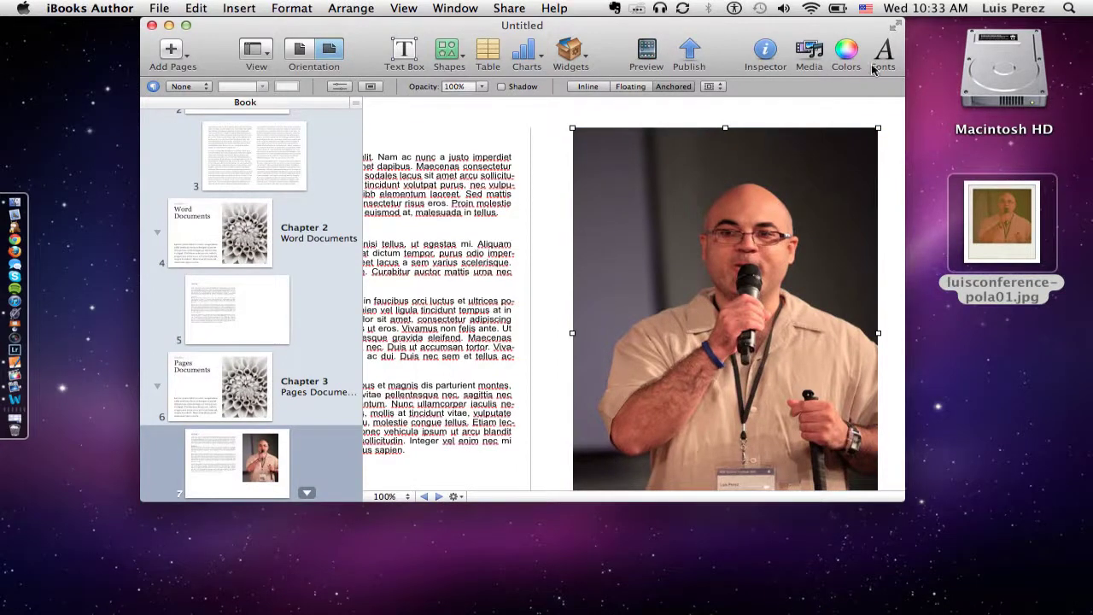
- Show the photo's Widget inspector Layout tab, with the panel moved clear of the page
click(766, 51)
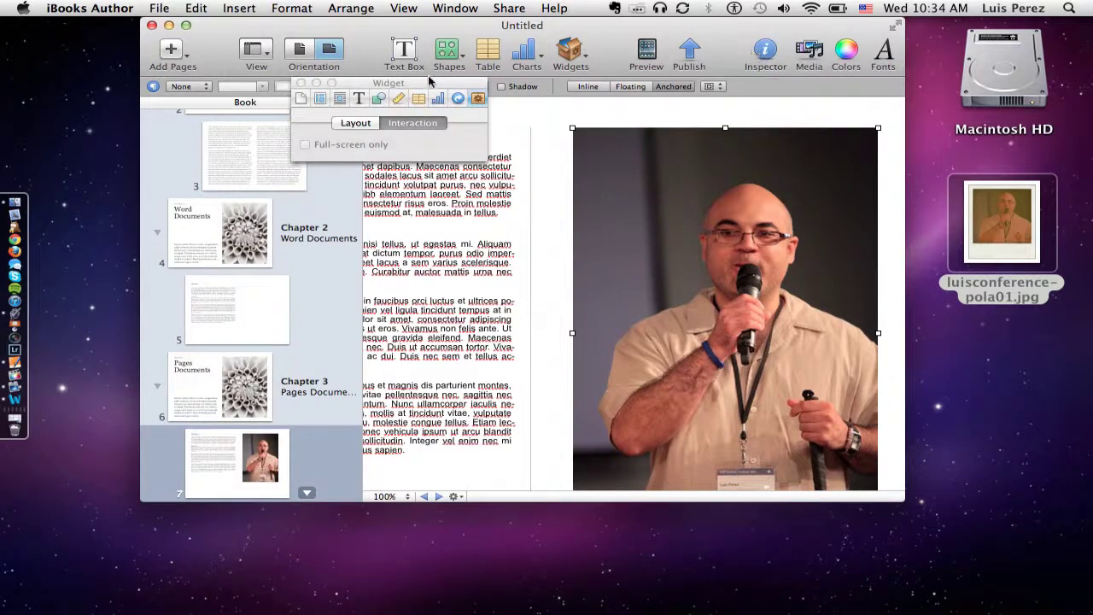
drag(422, 81, 440, 135)
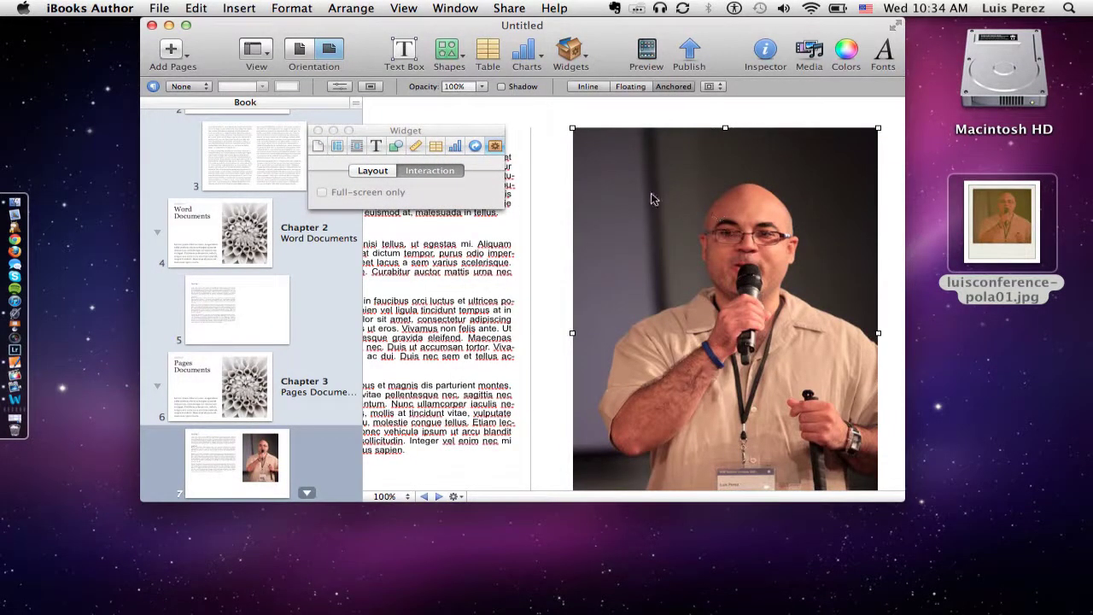
click(372, 171)
drag(398, 132, 366, 81)
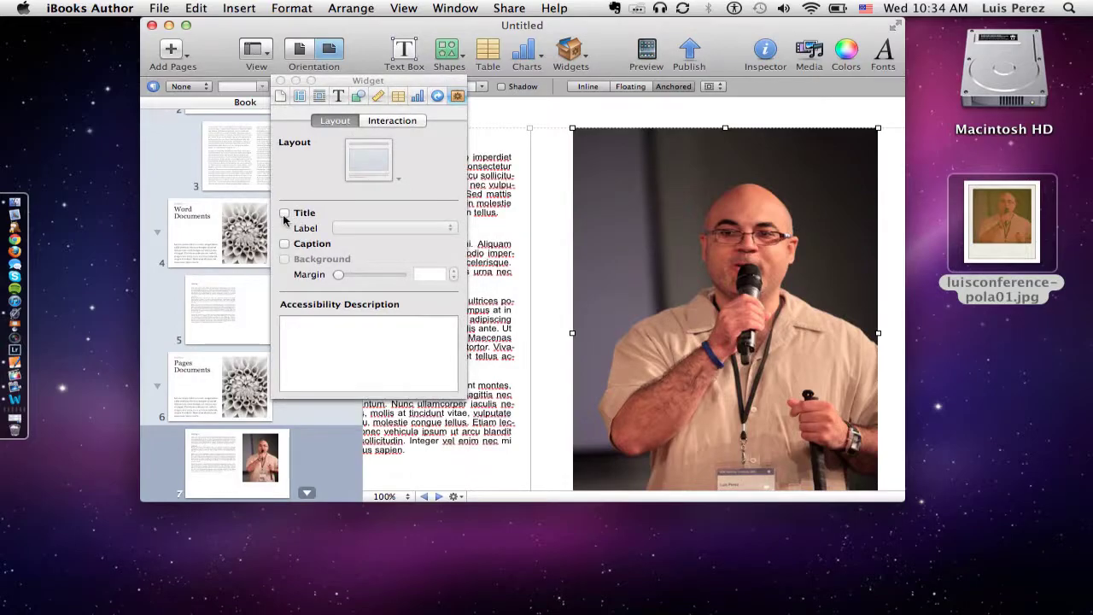
- Turn on the photo widget's title and set its label to Illustration
click(285, 212)
drag(641, 200, 637, 217)
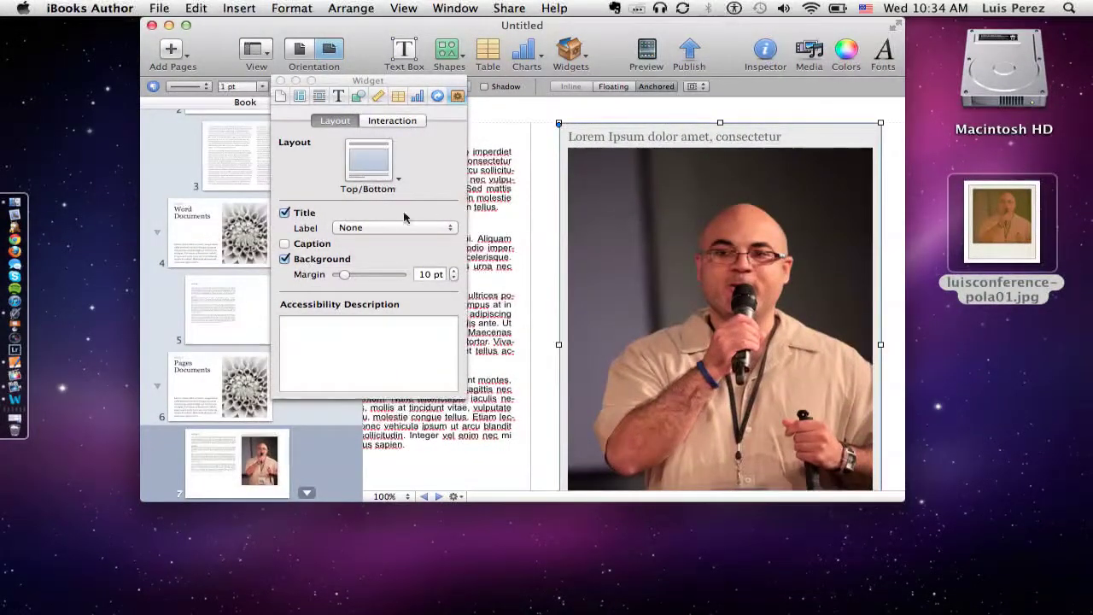
click(443, 229)
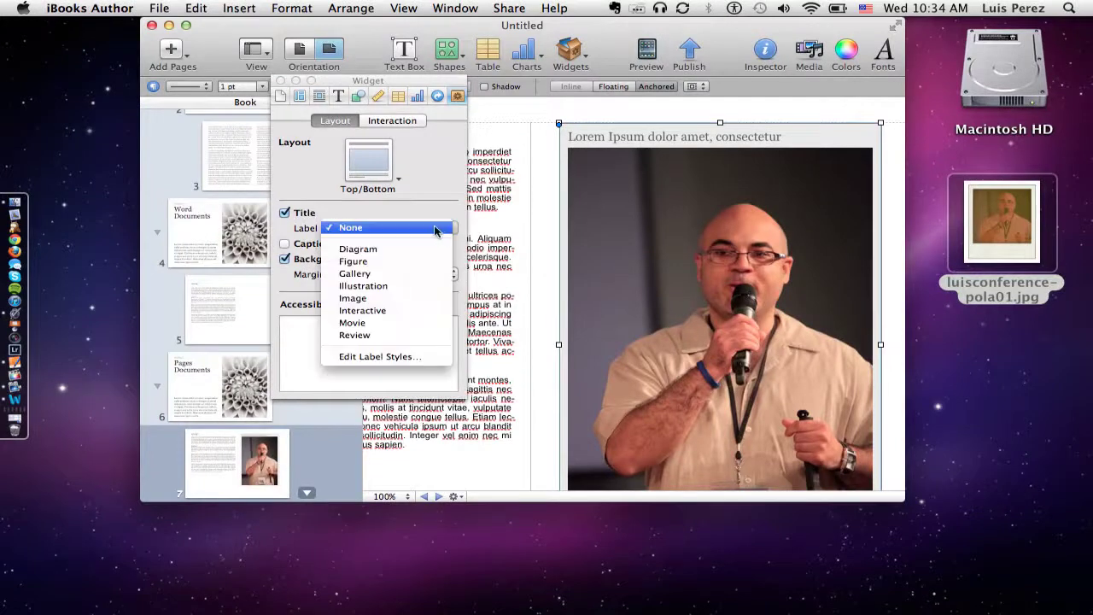
click(395, 262)
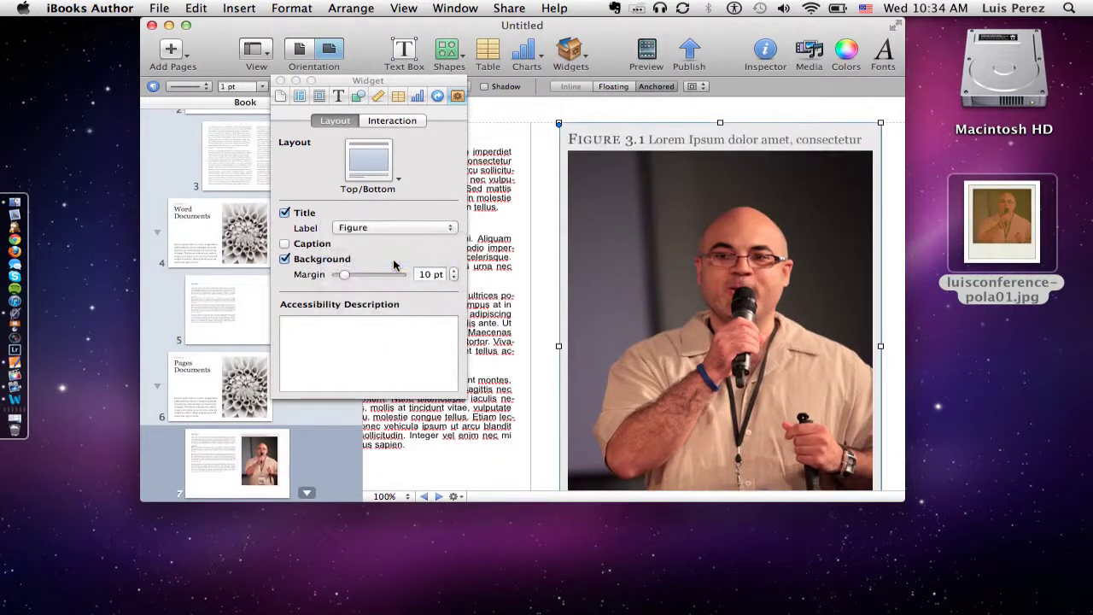
click(447, 228)
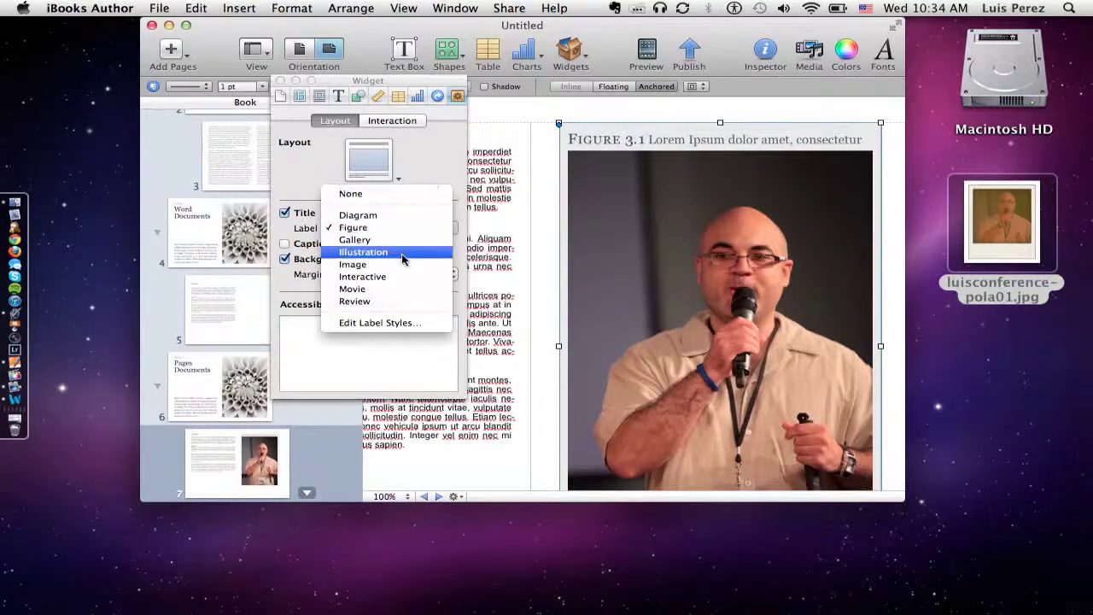
click(367, 252)
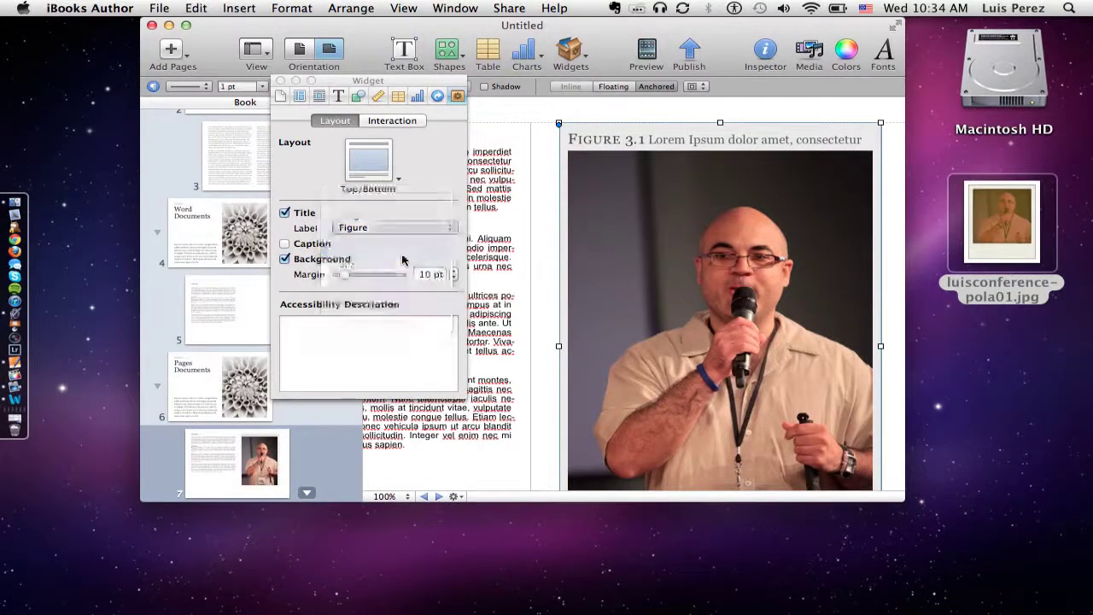
- Add a caption, keep the grey background, and set the margin to 18 pt
click(285, 244)
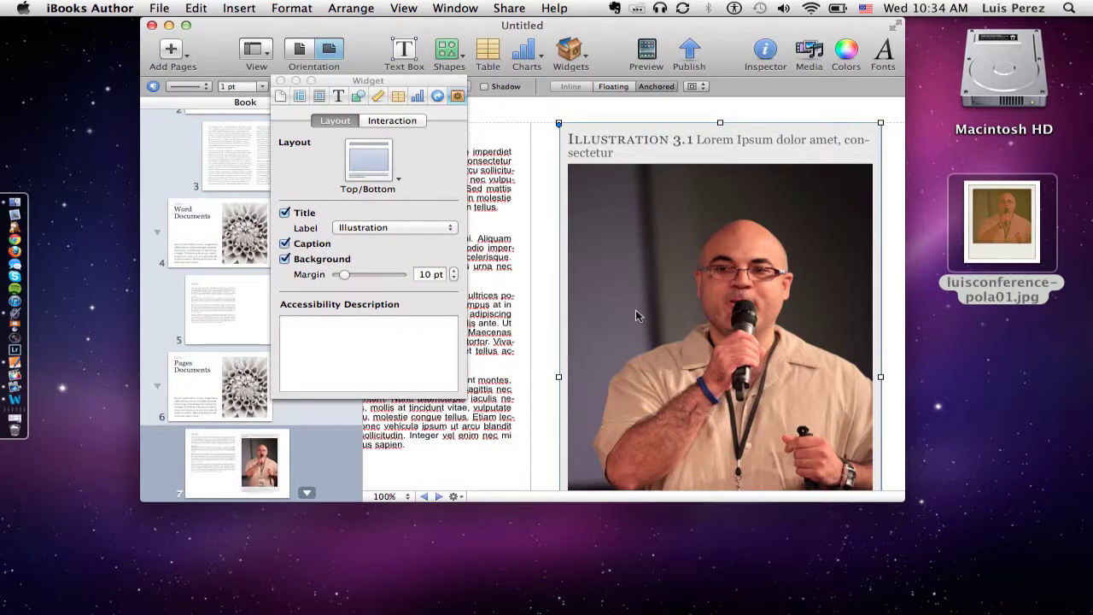
scroll(638, 310, down, 3)
scroll(638, 310, down, 2)
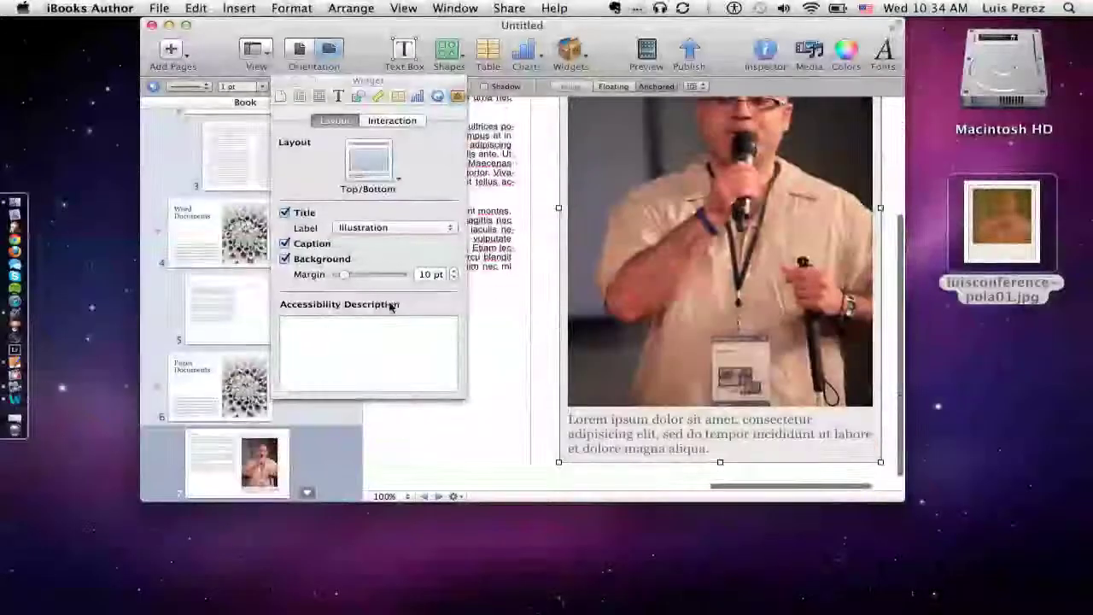
click(286, 260)
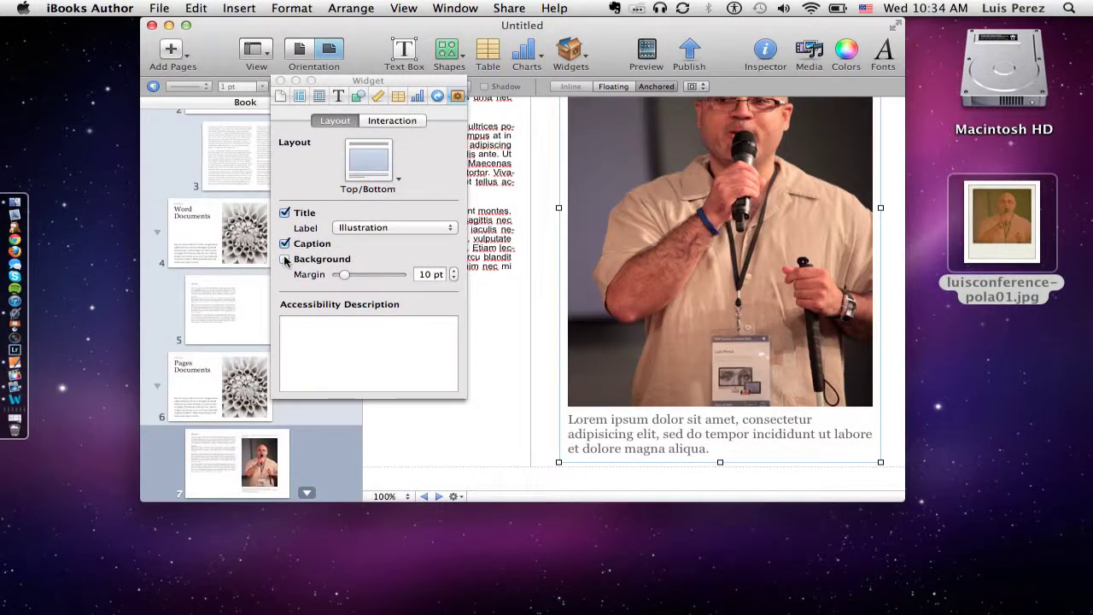
click(286, 260)
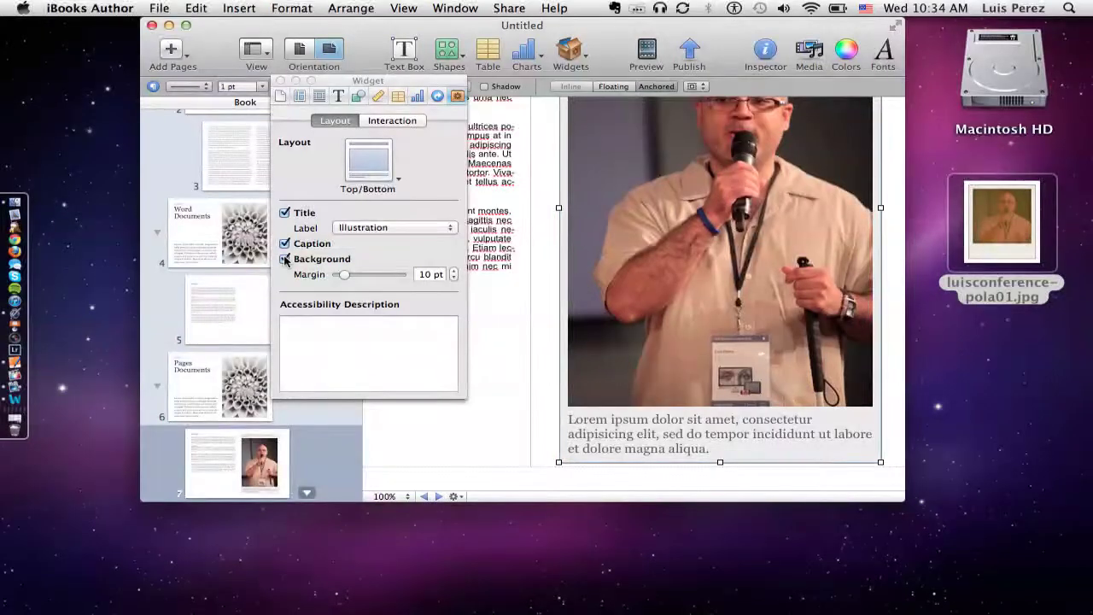
drag(342, 275, 348, 276)
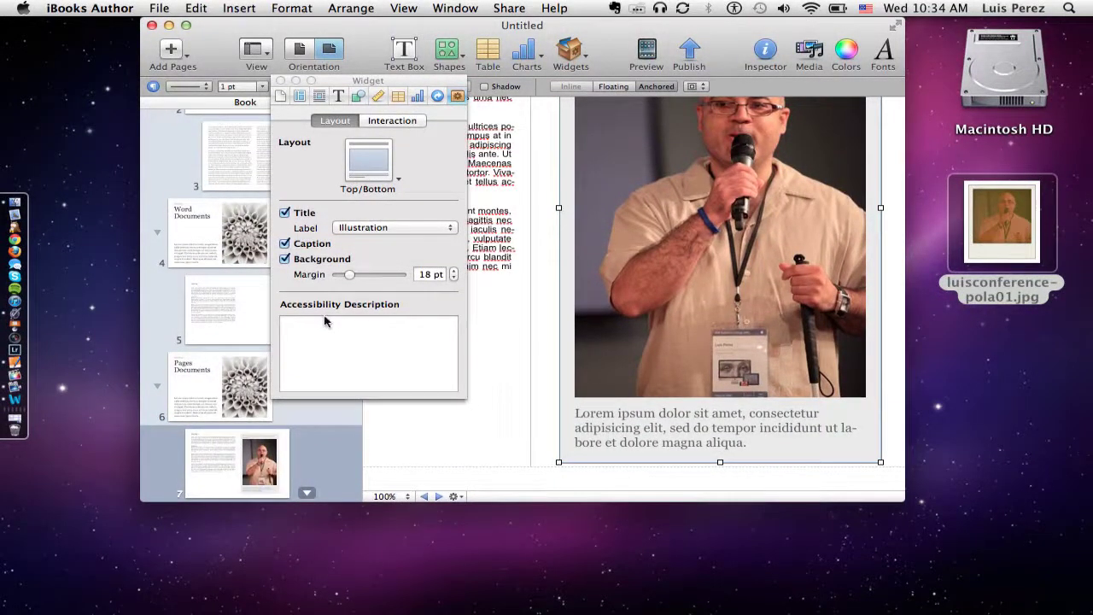
- Enter an accessibility description stating the speaker is presenting at a conference
click(294, 323)
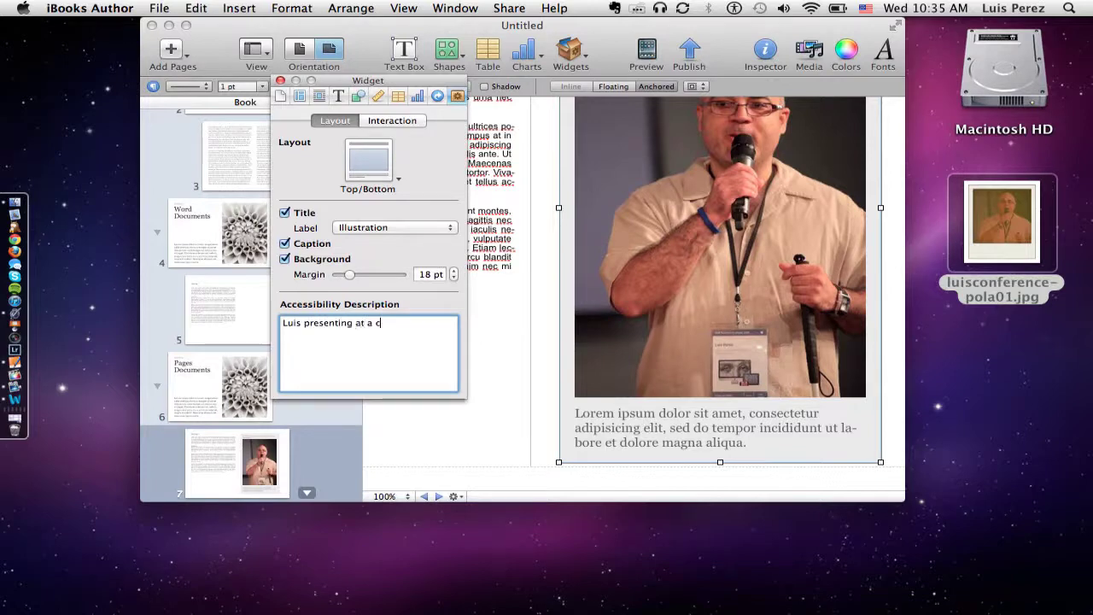
text(onference)
drag(433, 322, 281, 321)
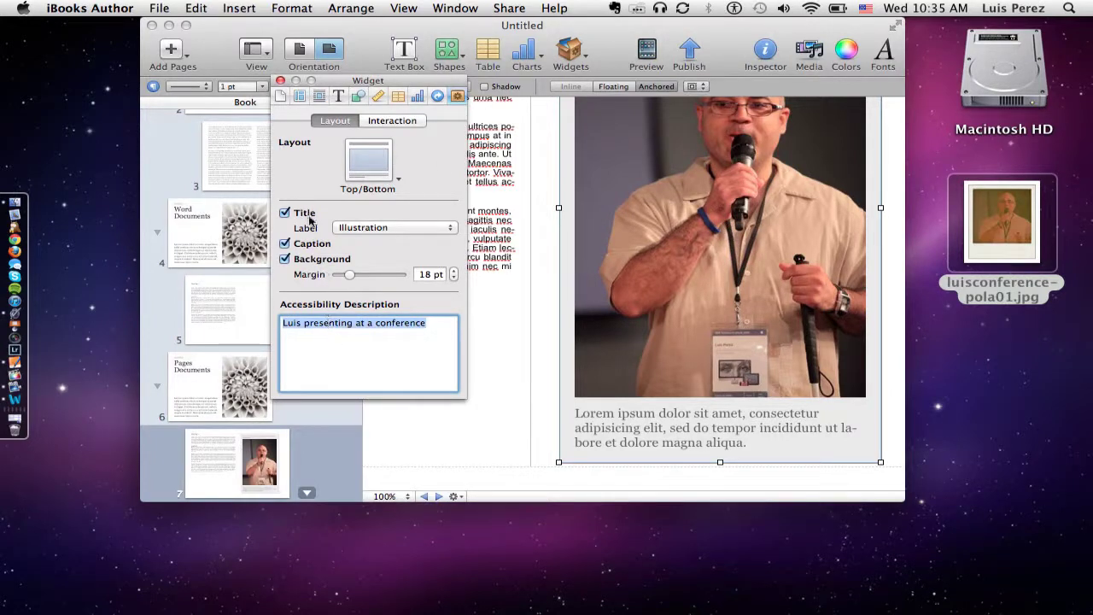
- Switch the photo widget to the Bottom layout, showing the Illustration 3.1 title and caption
click(392, 180)
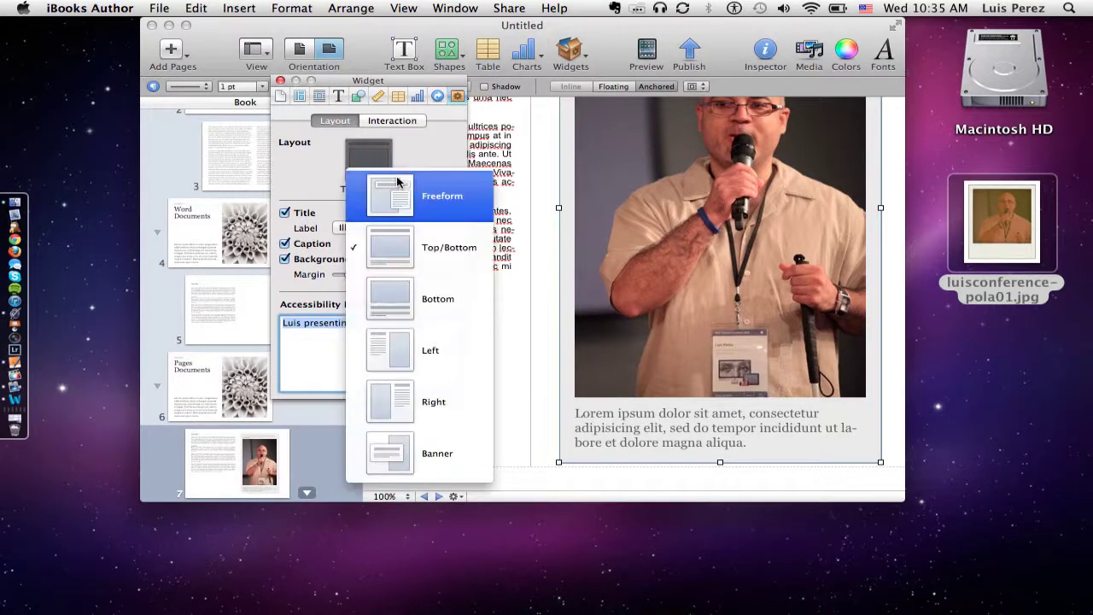
click(419, 249)
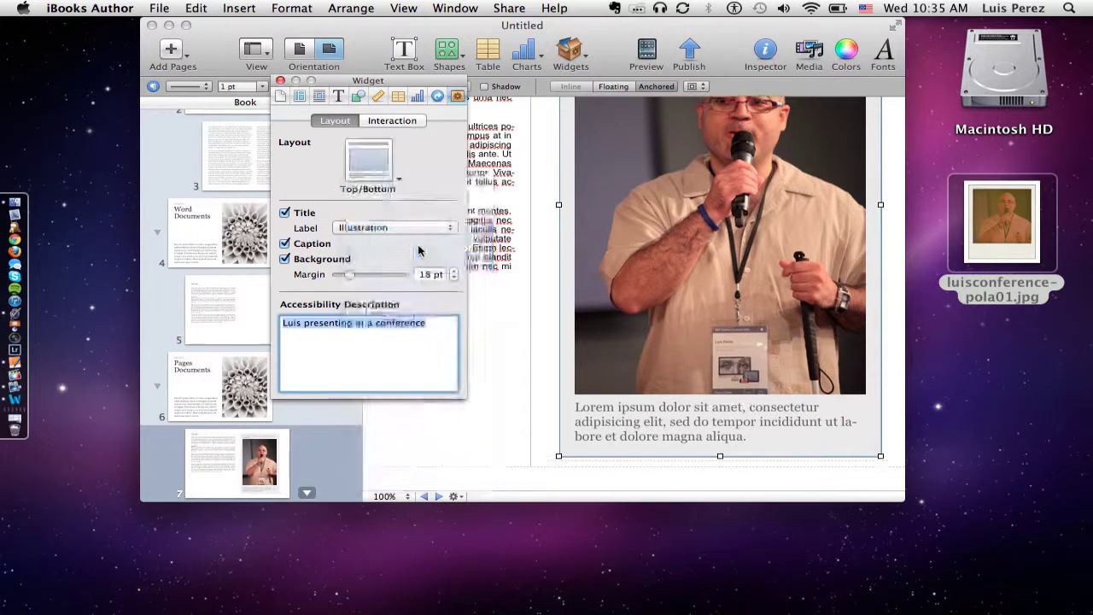
click(397, 185)
click(406, 299)
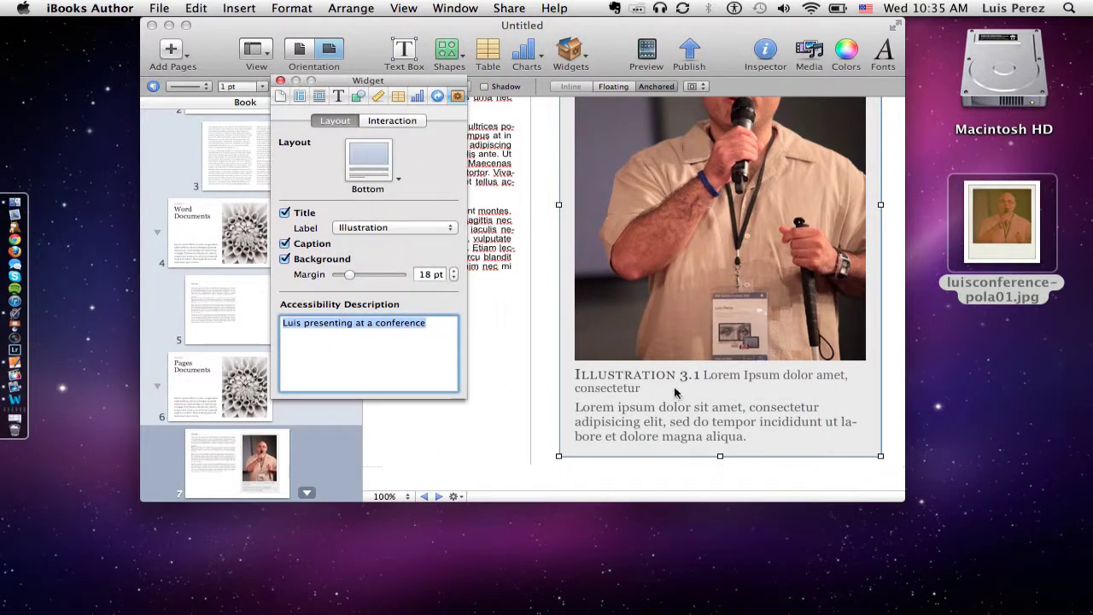
click(393, 181)
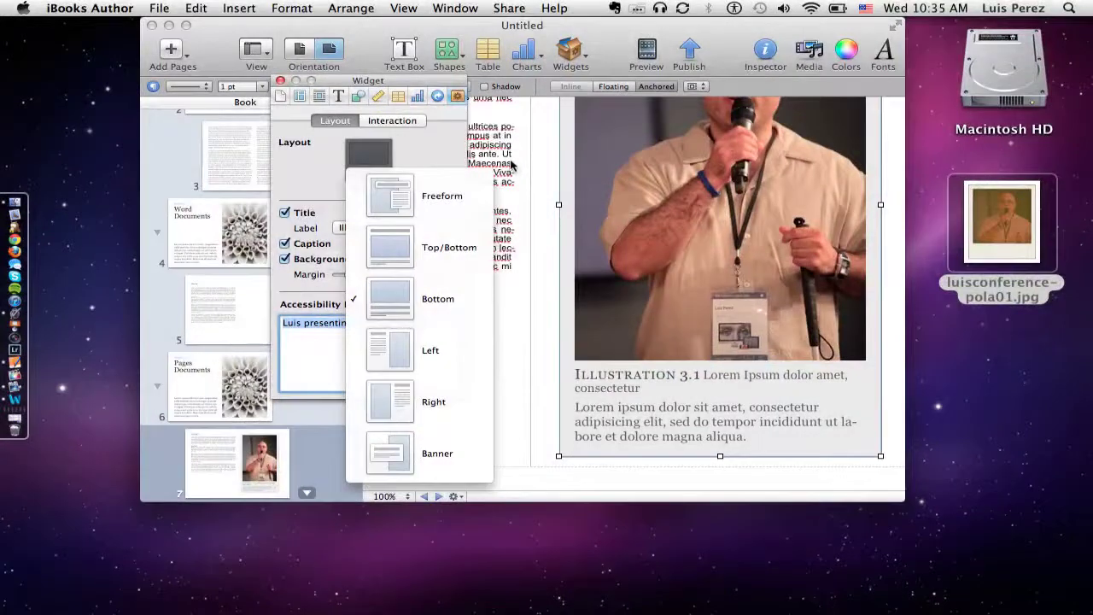
click(513, 165)
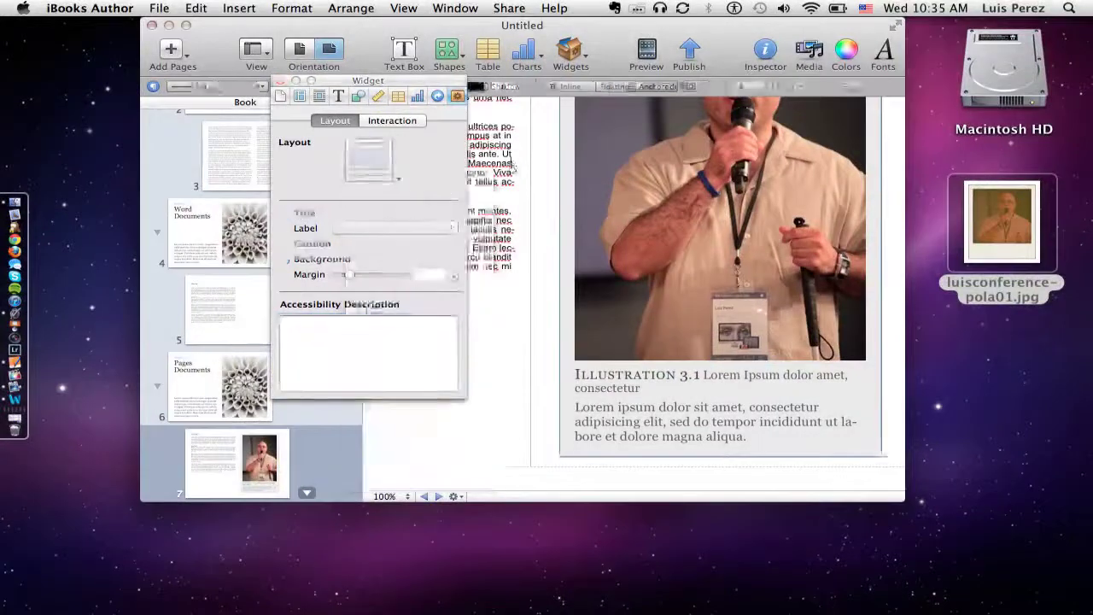
- Close the Widget inspector and review the finished page 7
click(281, 81)
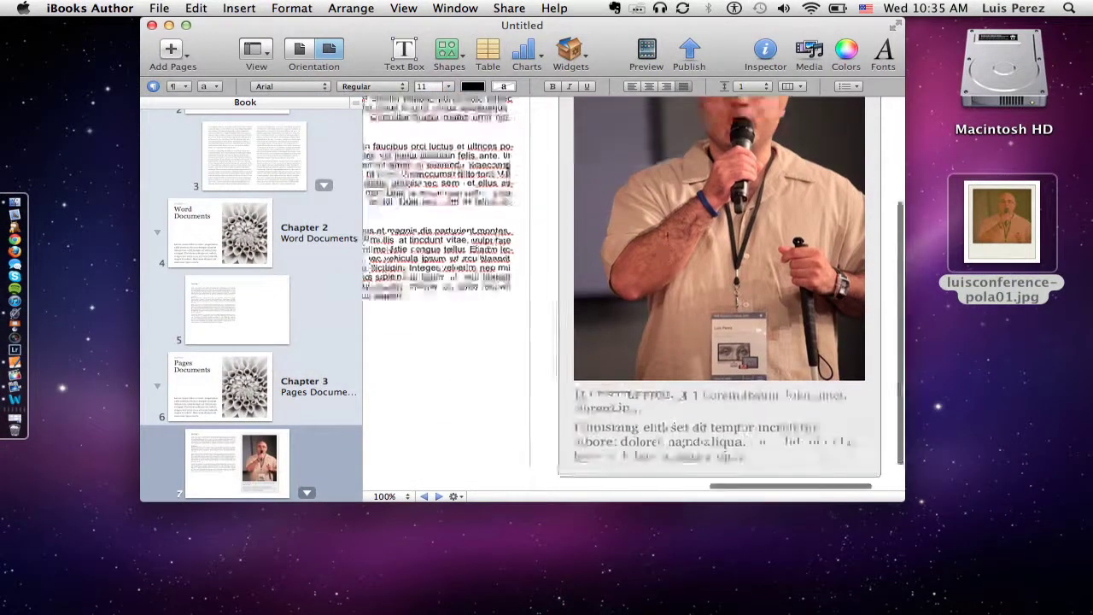
scroll(667, 234, up, 3)
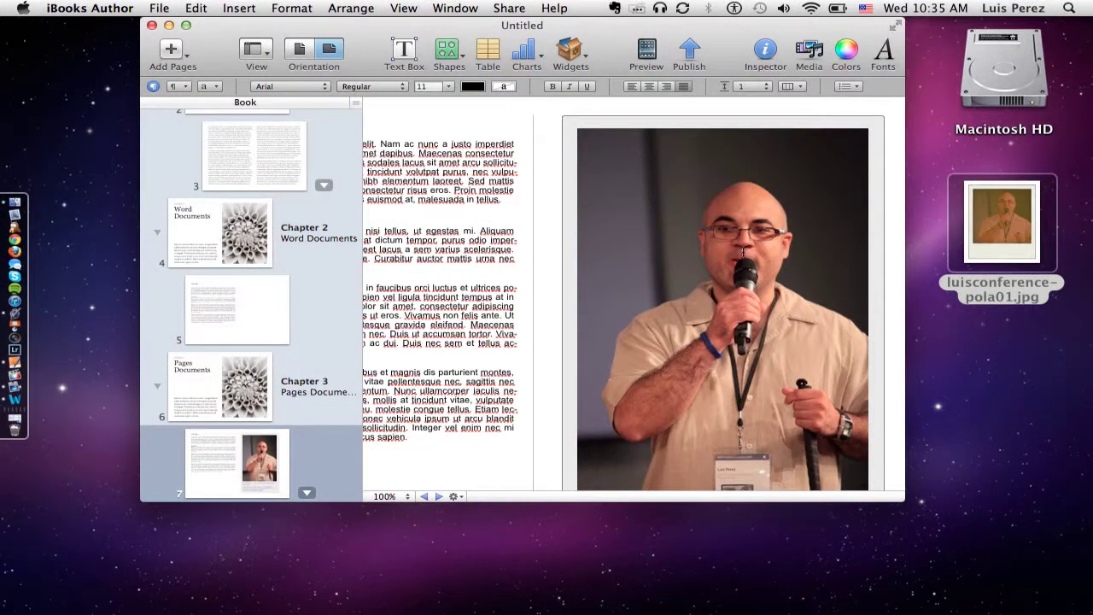
scroll(743, 252, down, 5)
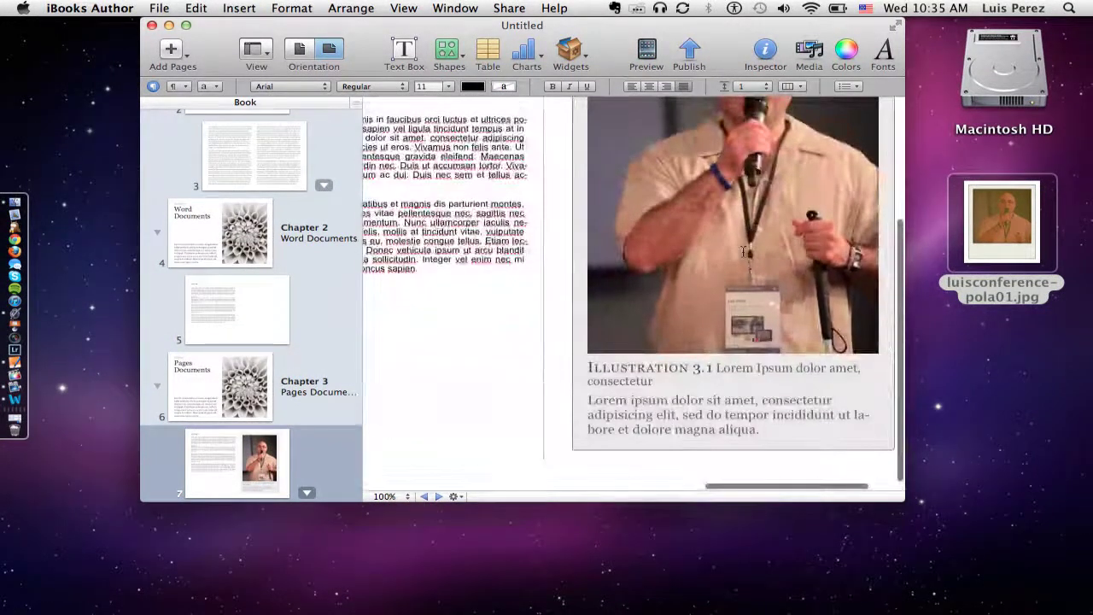
- Add a new 1 Column page 8 after page 7 in Chapter 3
click(181, 56)
mouse_move(223, 168)
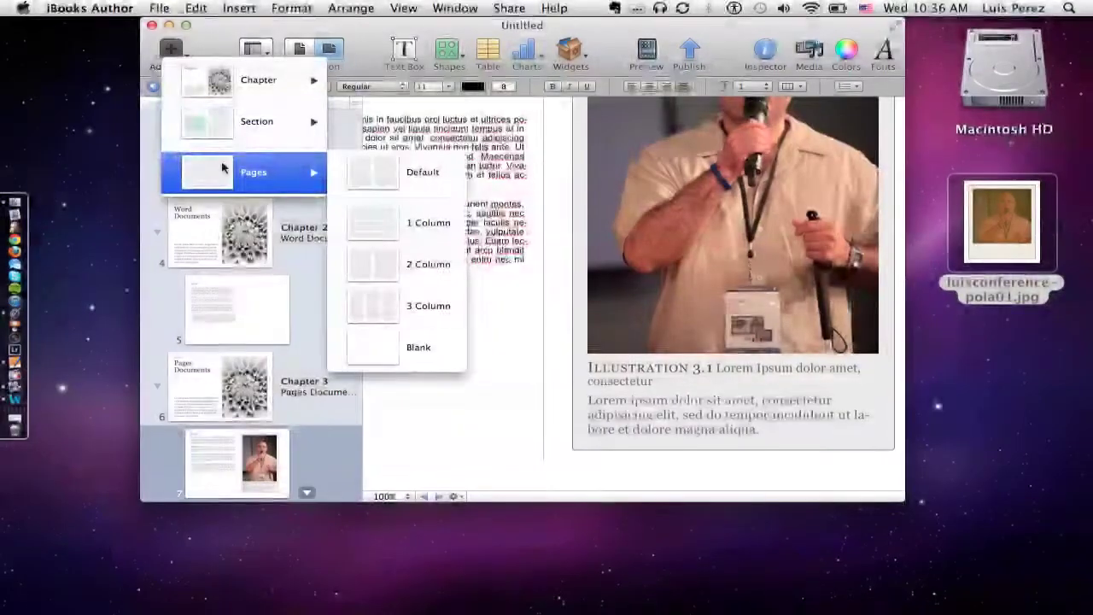
click(381, 221)
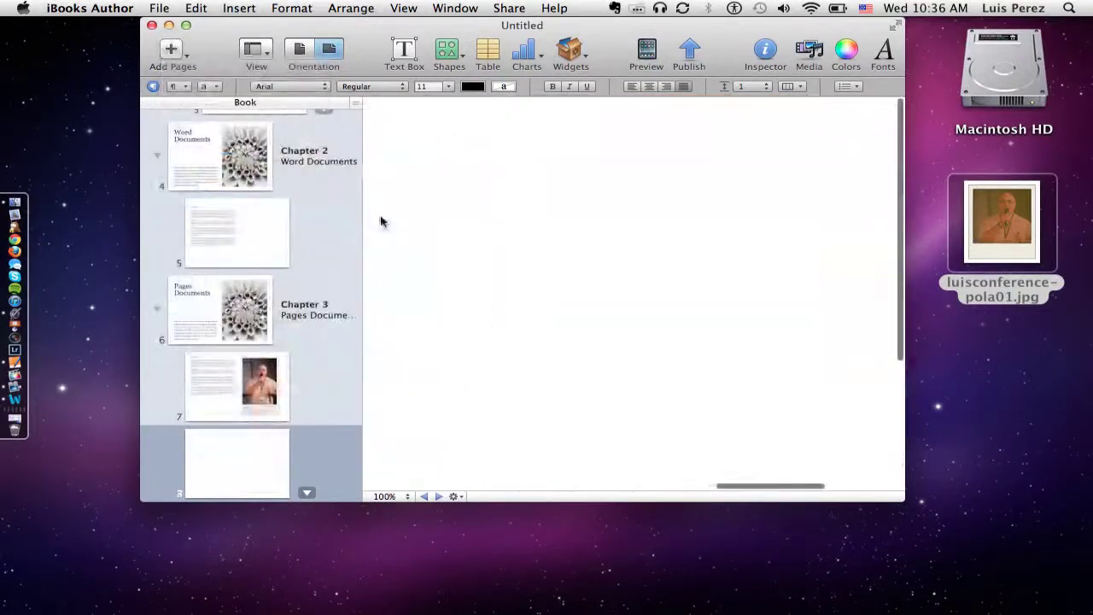
- Place the conference photo on page 8, then delete it so the page stays blank
drag(1002, 206, 449, 179)
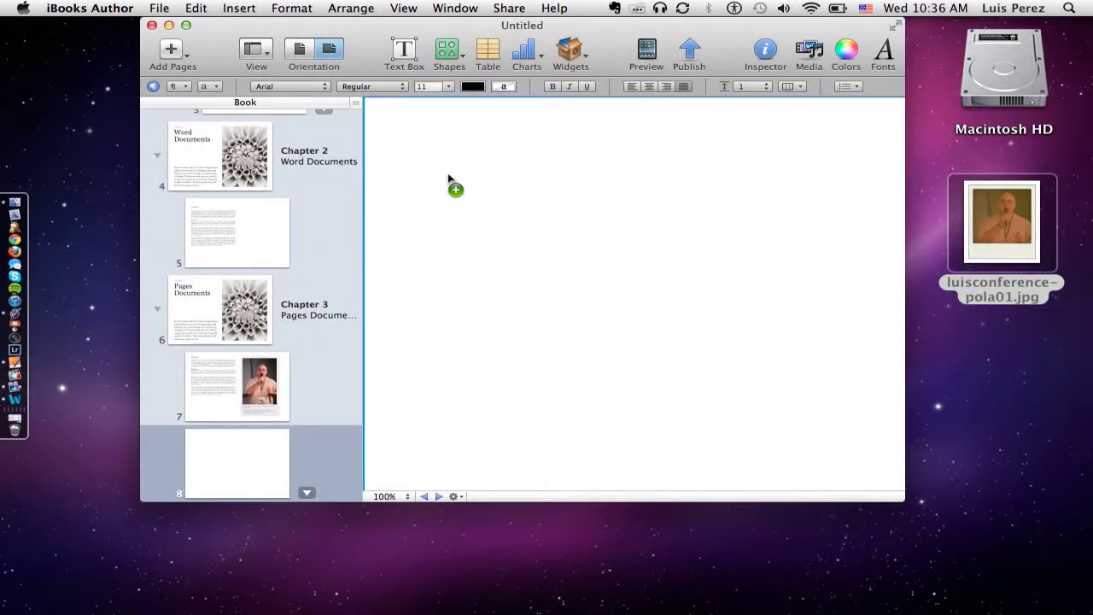
drag(590, 179, 564, 325)
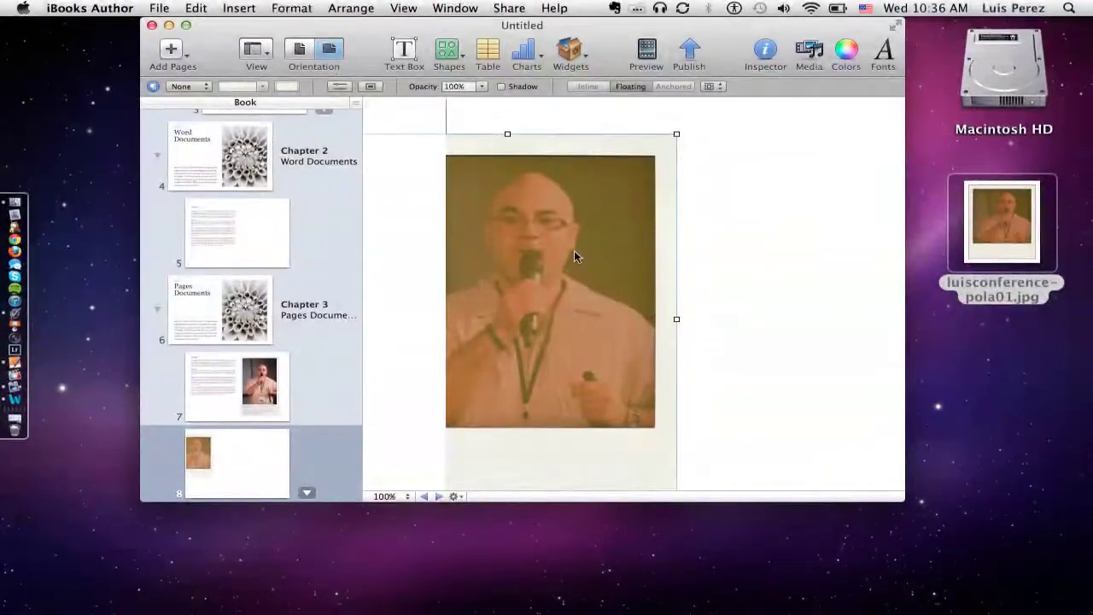
key(Delete)
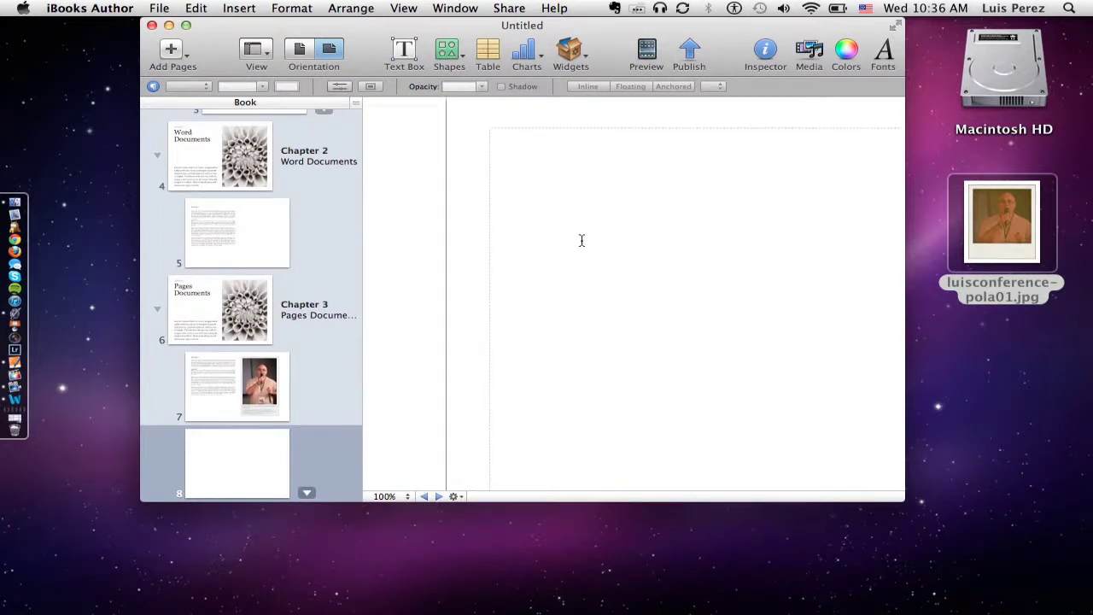
- Insert a Gallery widget on page 8 and move the Widget inspector to the right edge
scroll(581, 240, right, 3)
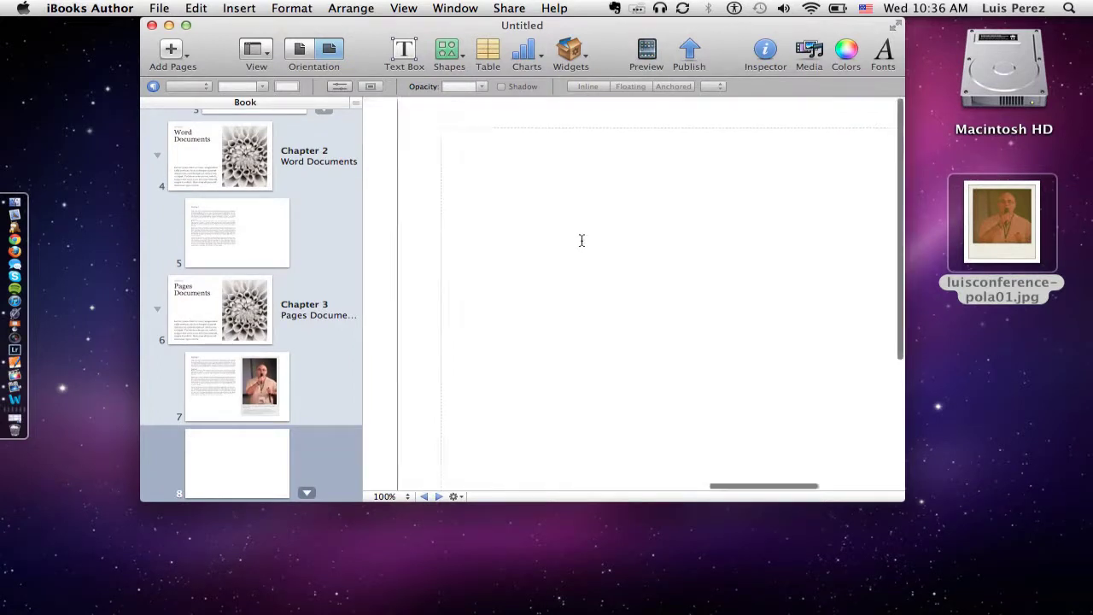
click(583, 54)
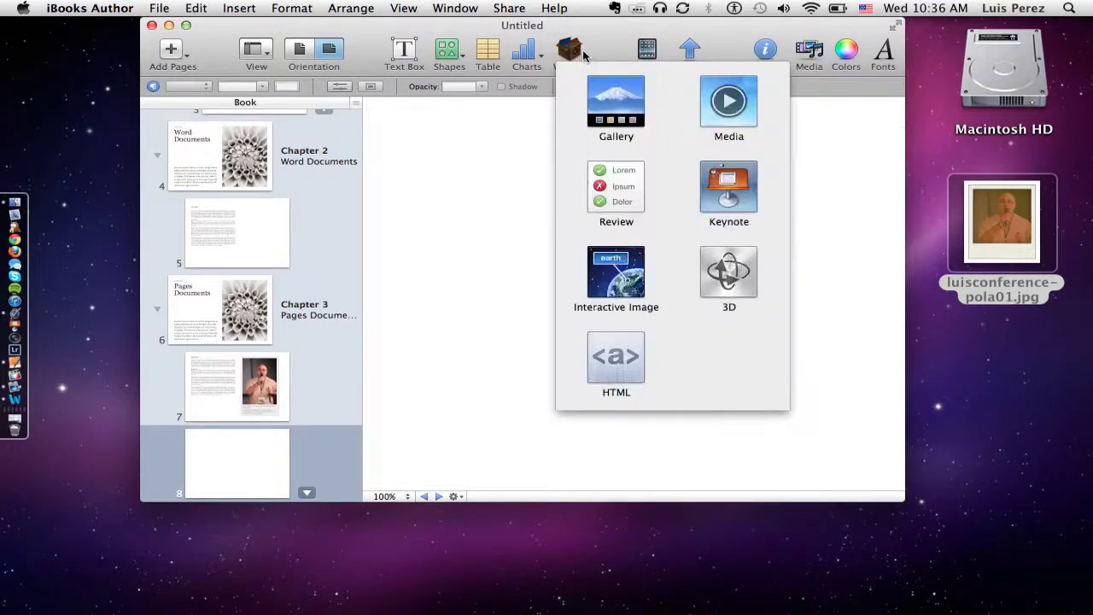
click(610, 103)
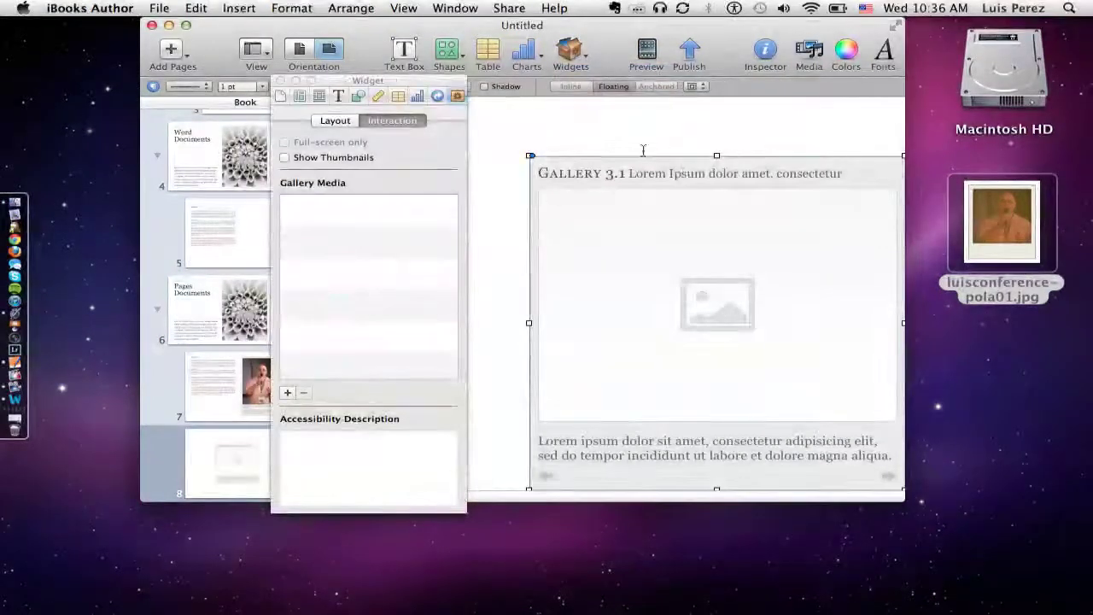
drag(683, 168, 632, 150)
drag(339, 88, 959, 78)
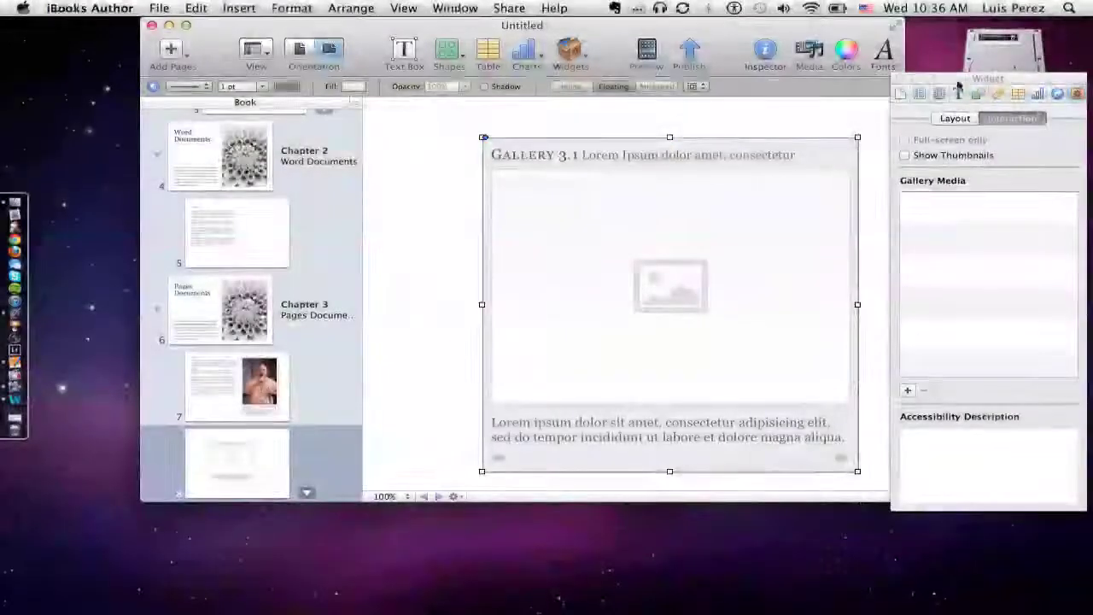
- Zoom to 50%, drag the gallery to page 8's top-left, and close the Widget inspector
click(408, 497)
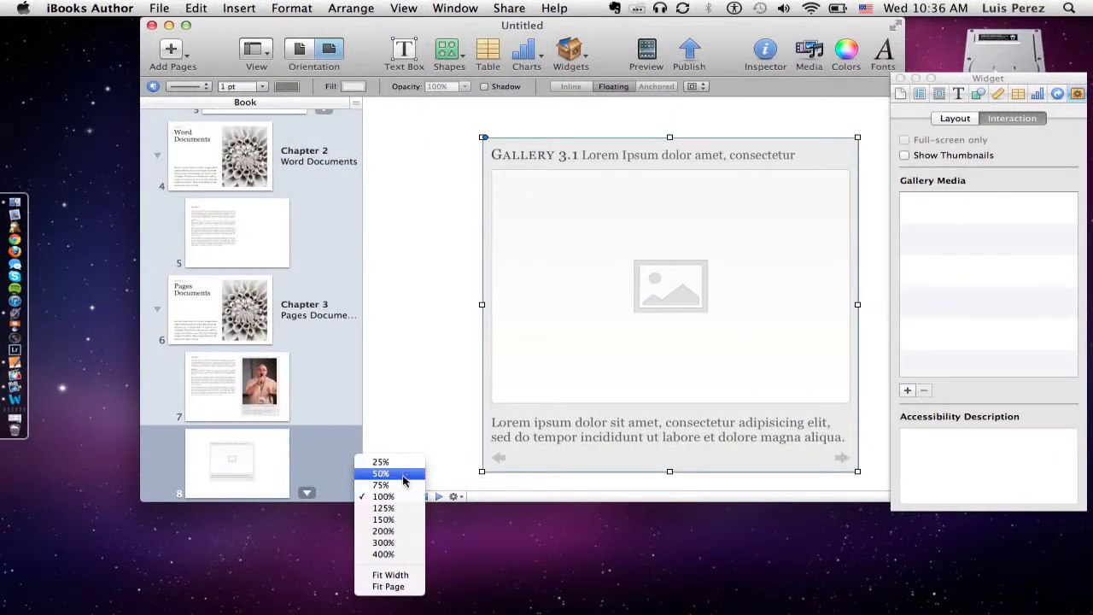
click(404, 474)
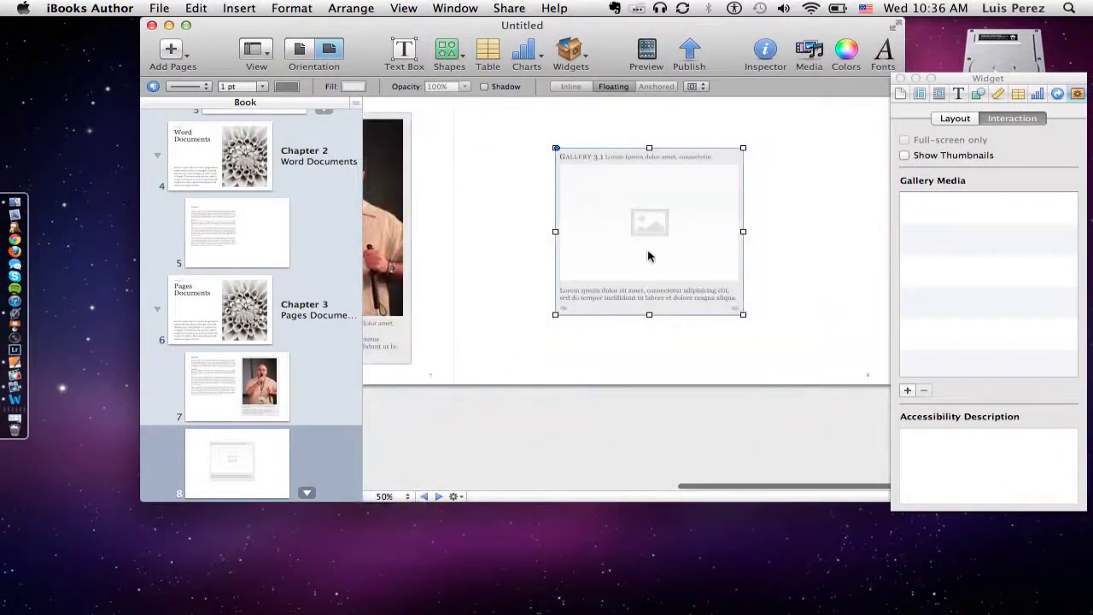
drag(699, 171, 604, 136)
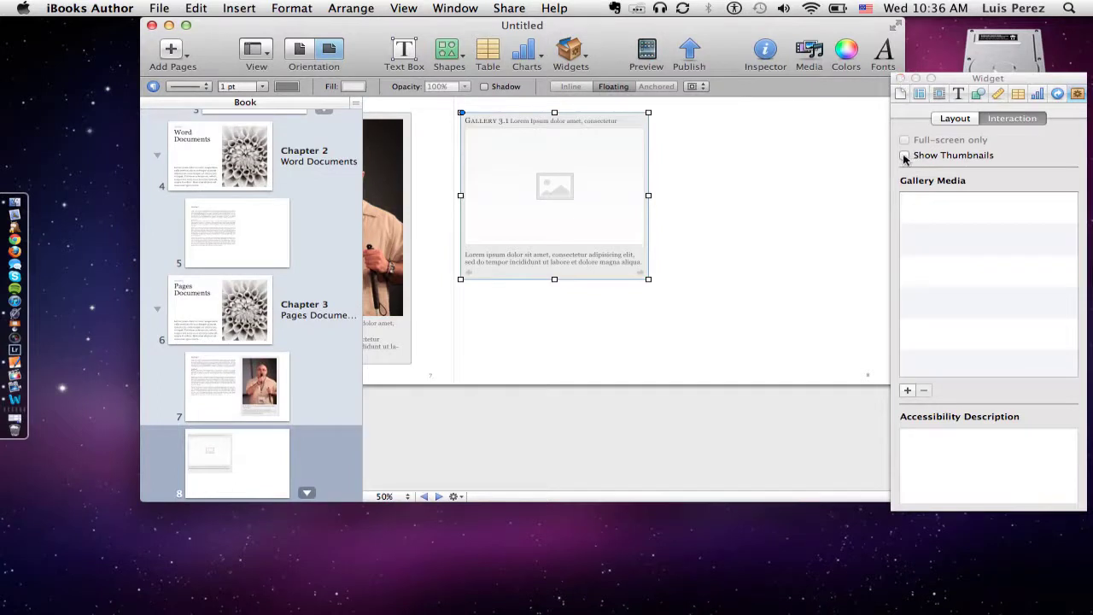
click(962, 121)
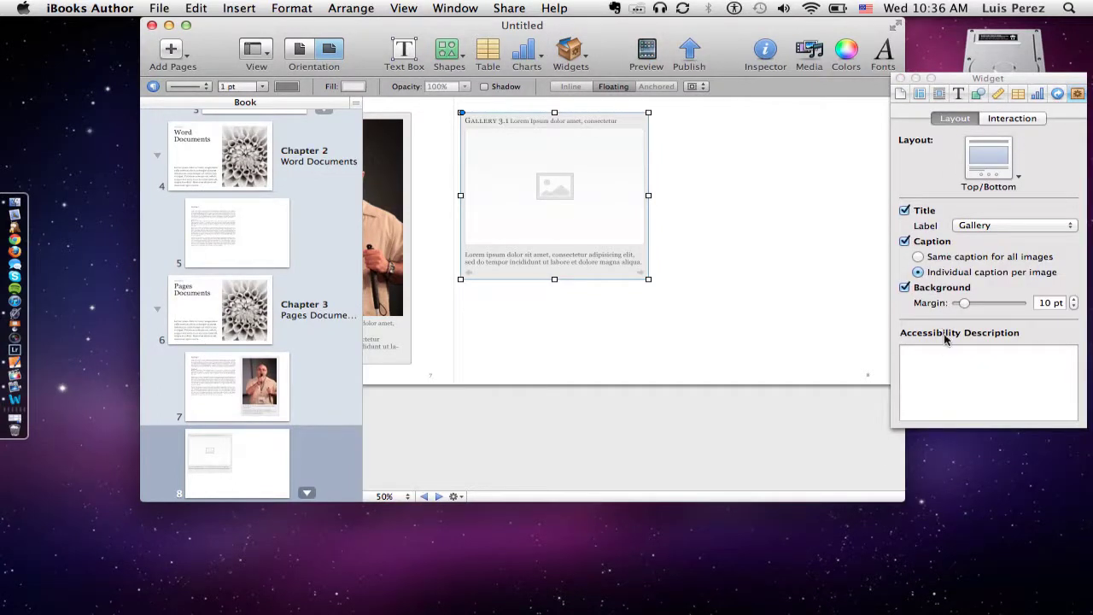
click(915, 351)
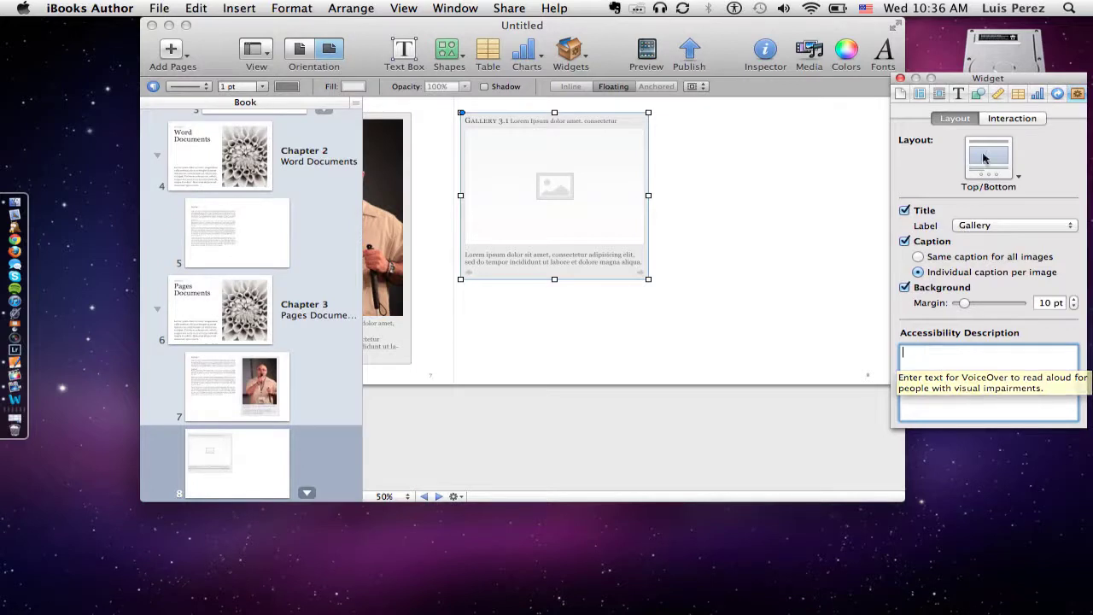
click(900, 78)
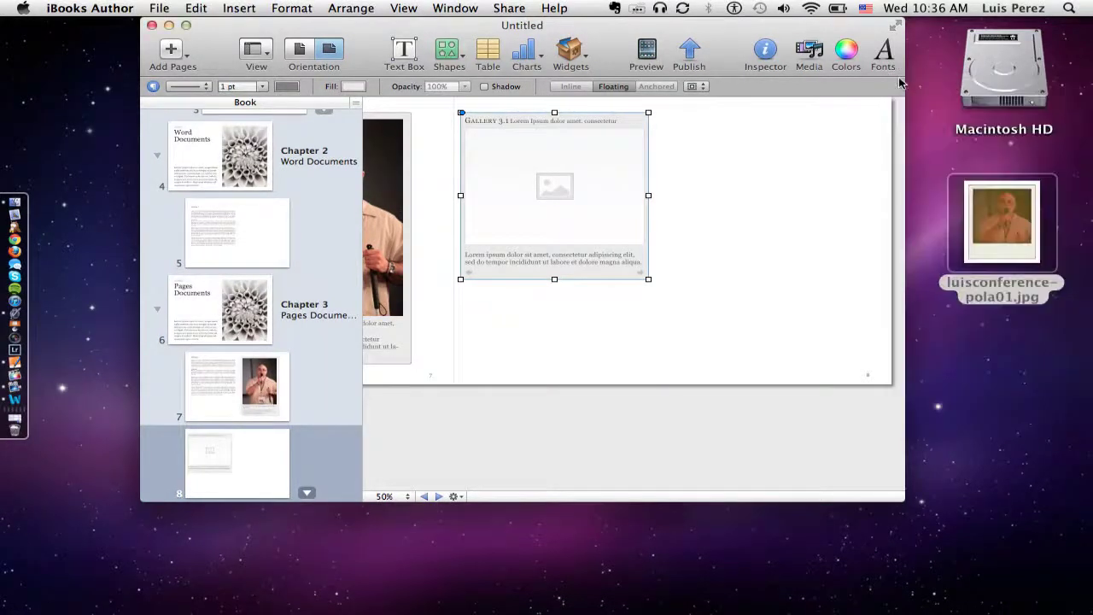
- Drag photos DSCF0009, DSCF0010 and a third iPhoto image into the gallery
click(809, 49)
click(846, 293)
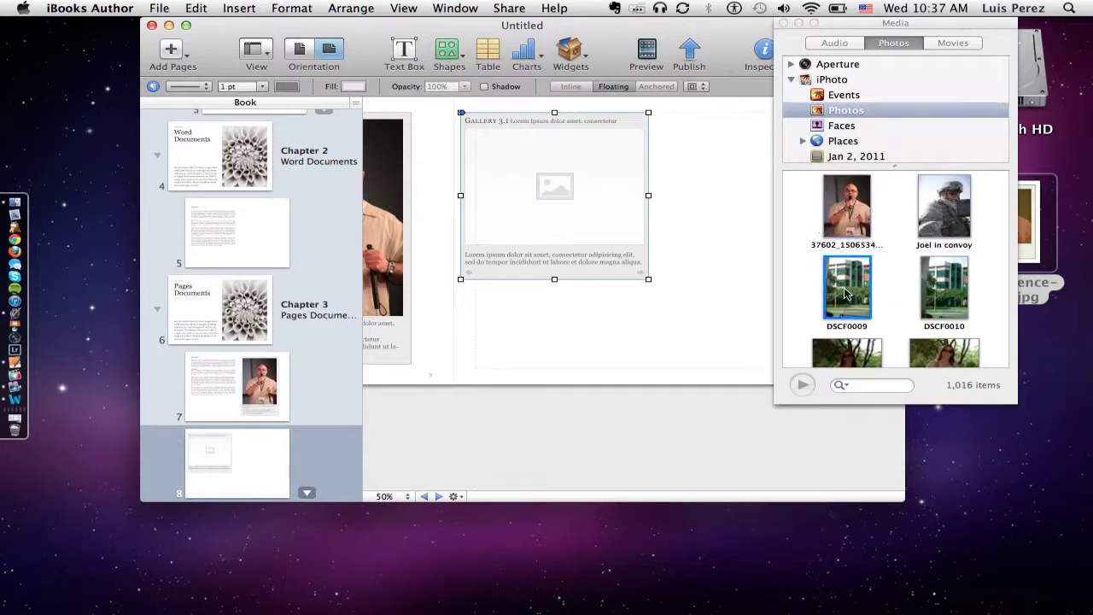
shift+click(943, 290)
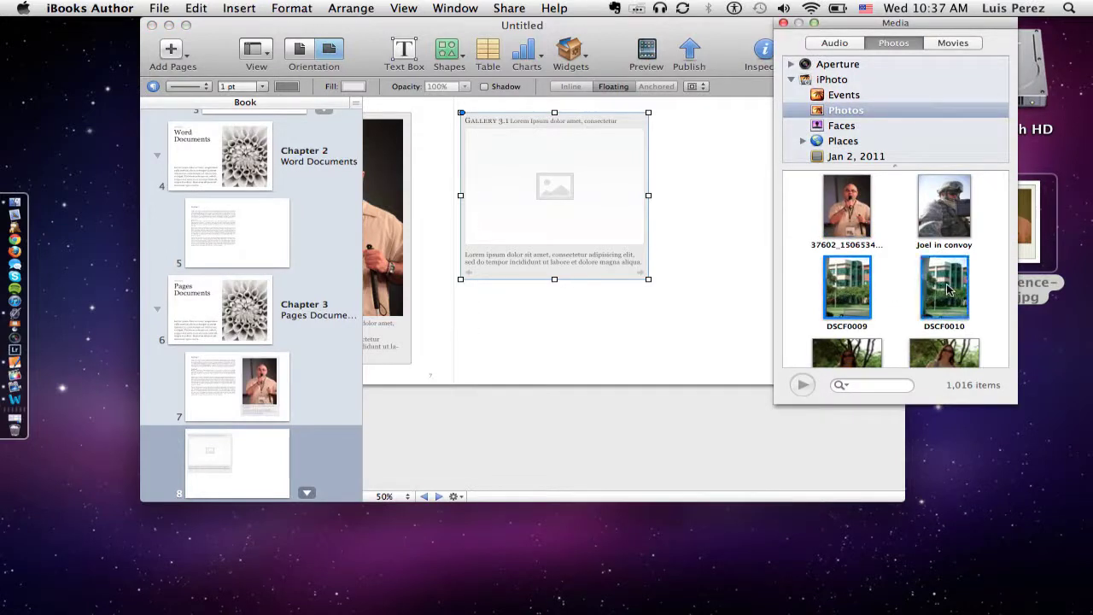
shift+click(850, 349)
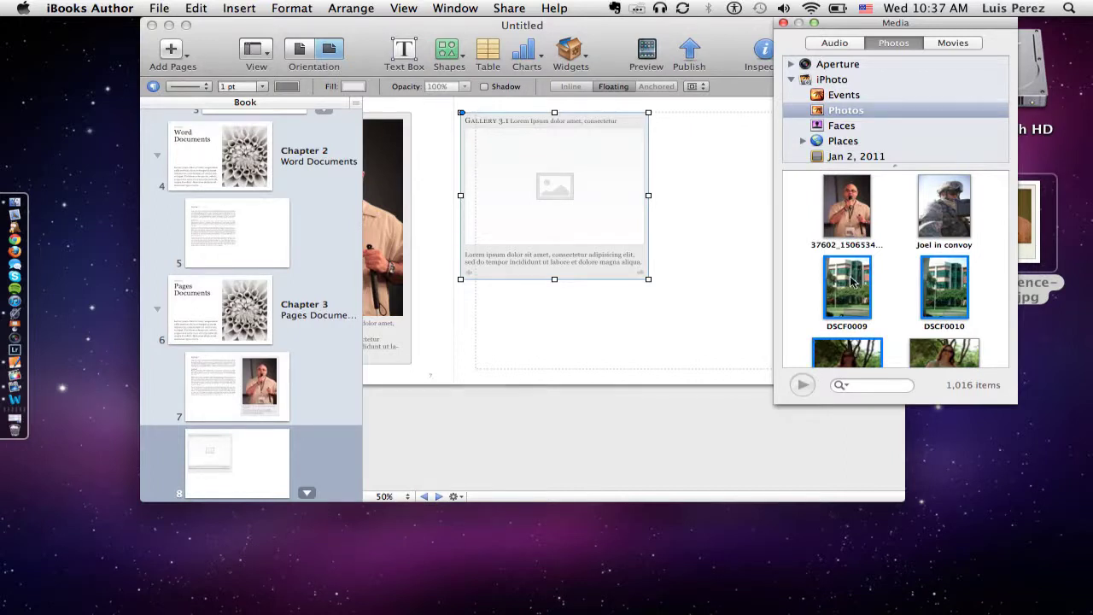
drag(847, 284, 553, 190)
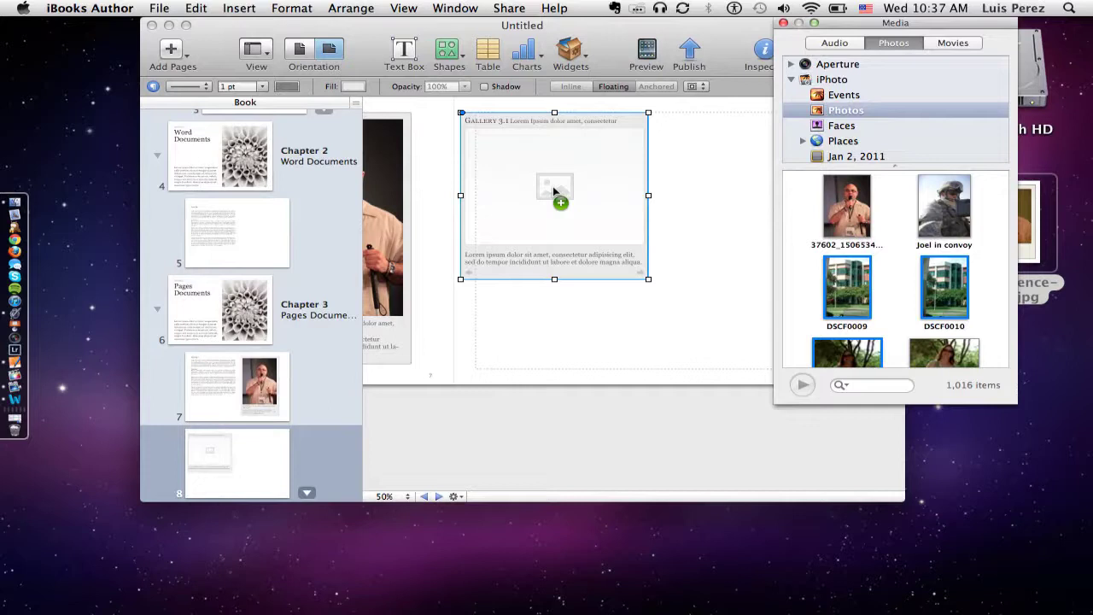
drag(554, 191, 553, 186)
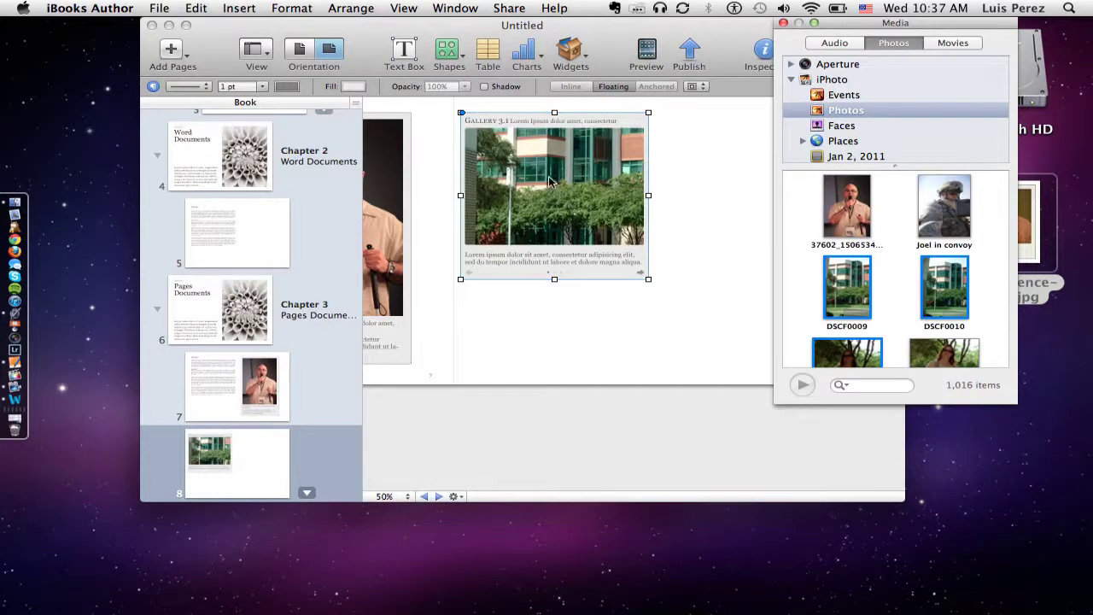
- Close the photo browser and shift the gallery down to uncover its caption text
click(564, 175)
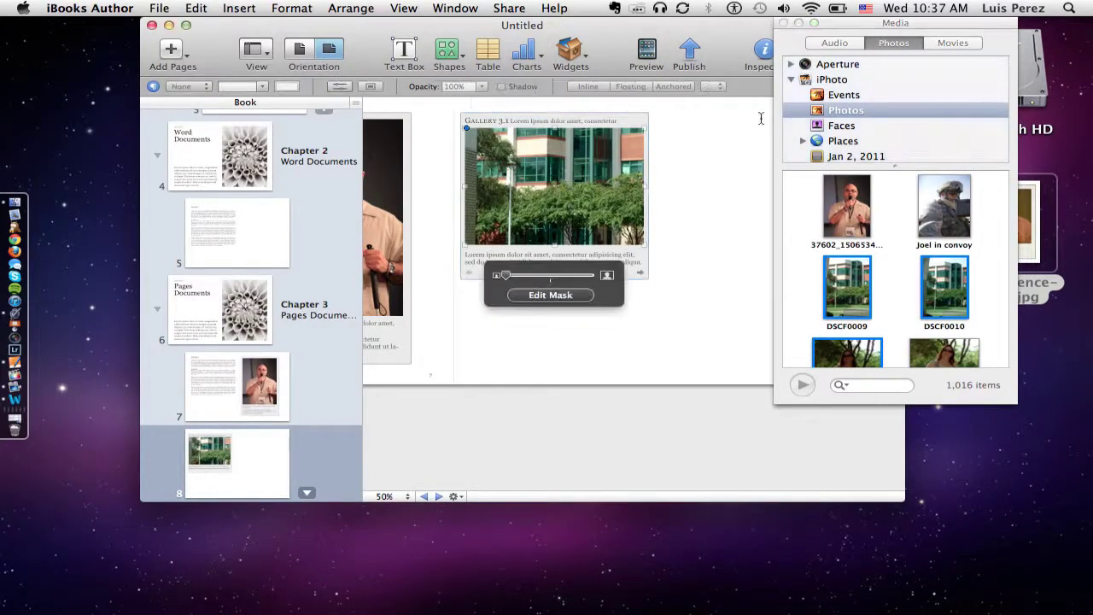
click(785, 23)
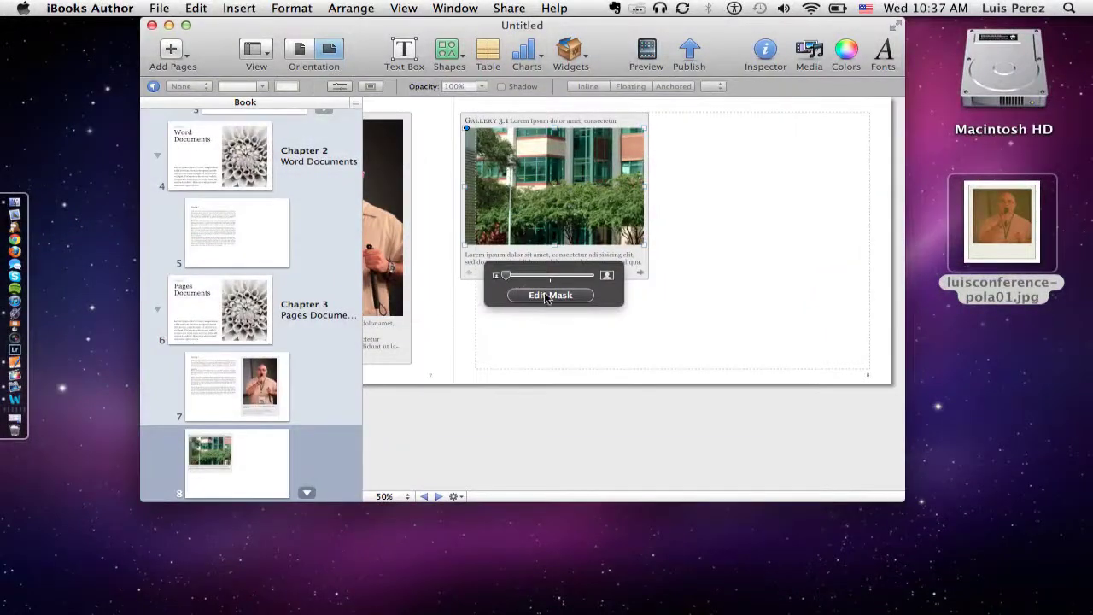
drag(555, 270, 567, 315)
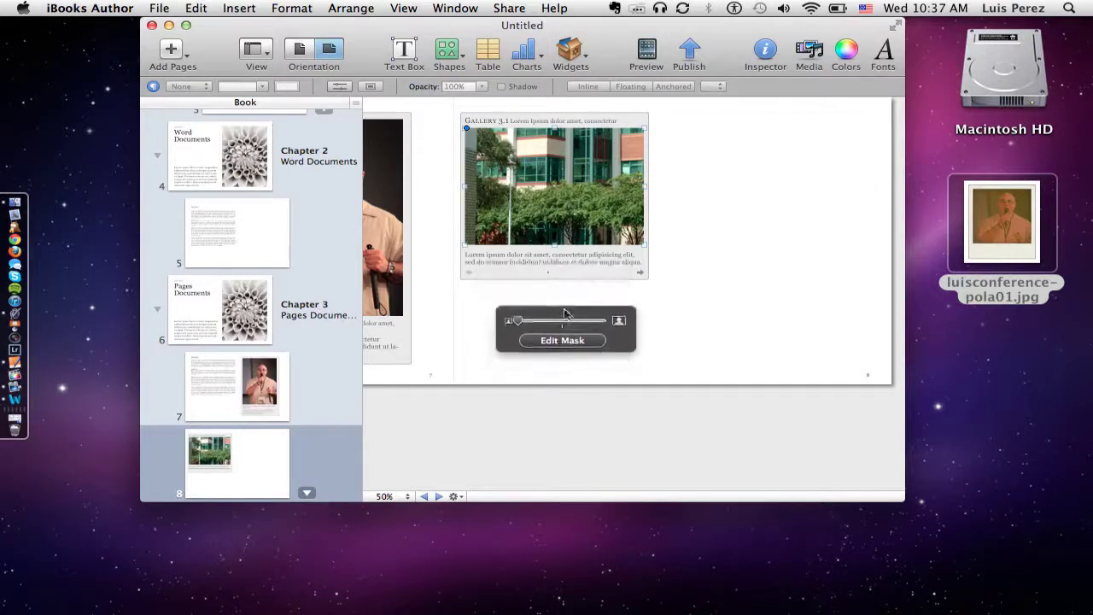
- Reposition the building photo within its mask and zoom it in slightly for a tighter crop
click(562, 341)
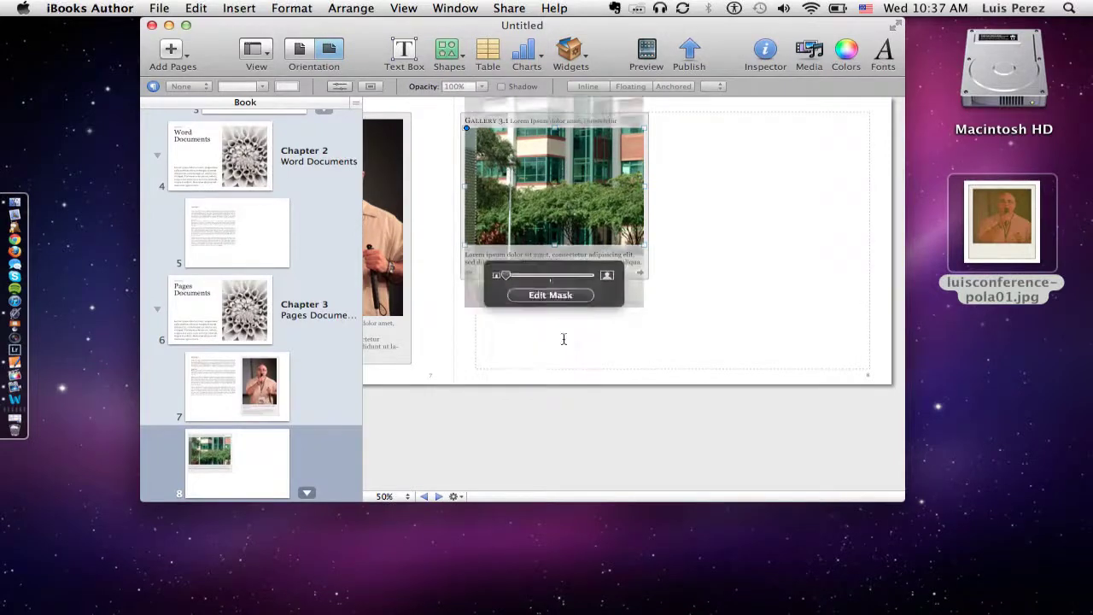
mouse_move(571, 189)
mouse_down()
mouse_move(565, 205)
mouse_move(586, 162)
mouse_move(580, 196)
mouse_up()
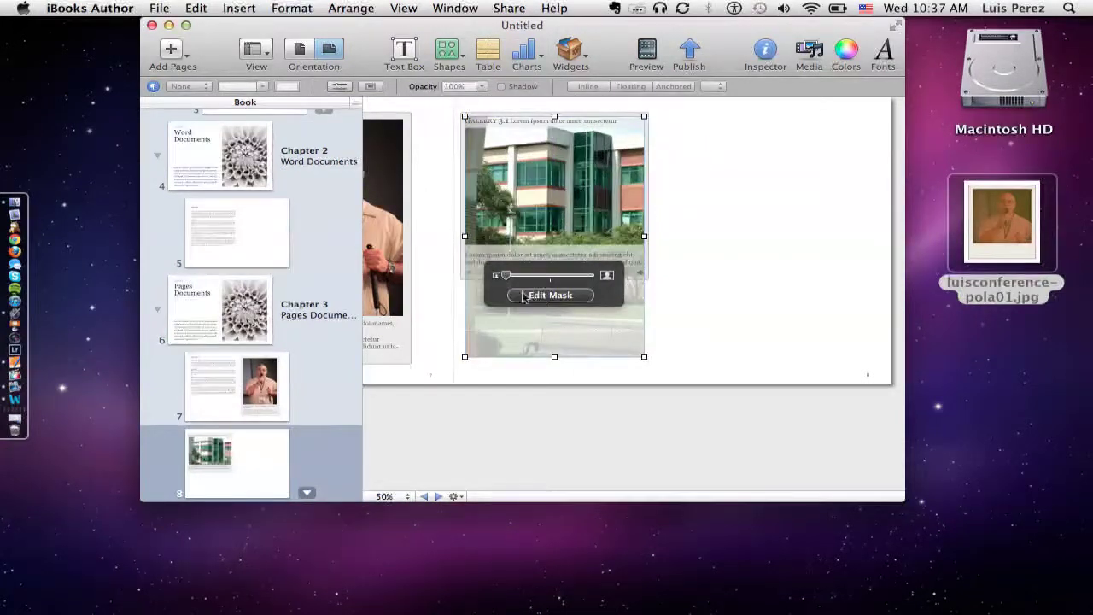
click(683, 279)
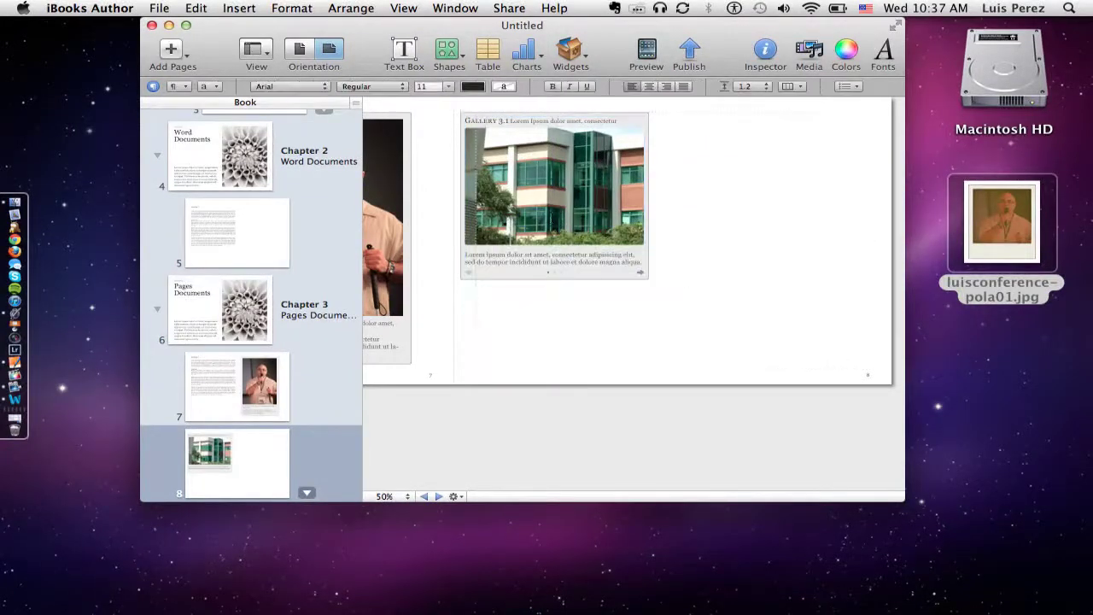
click(551, 221)
click(575, 214)
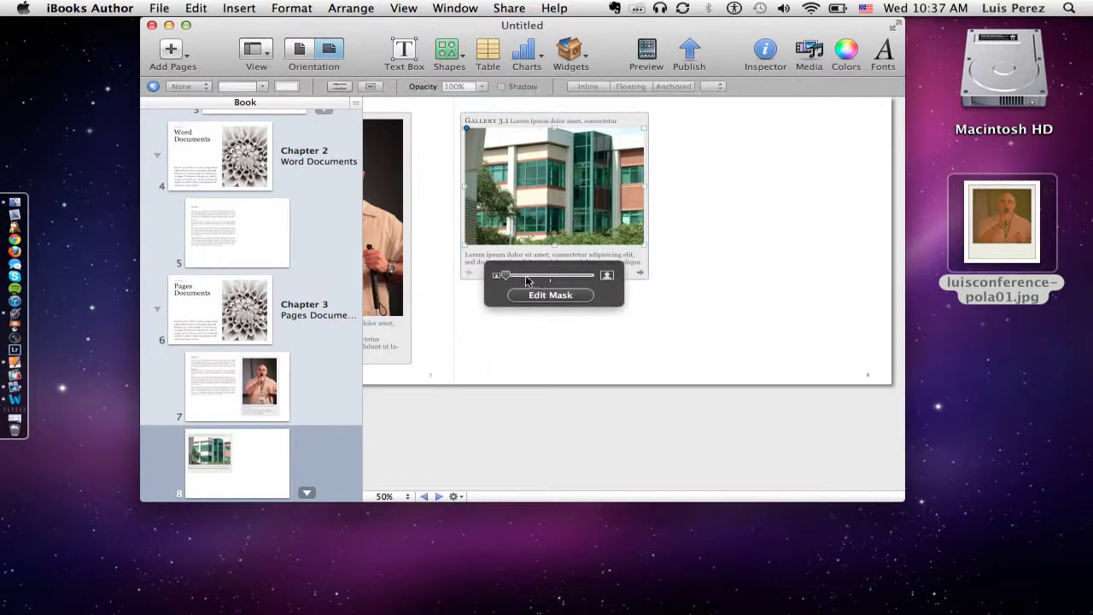
mouse_move(508, 276)
mouse_down()
mouse_move(521, 277)
mouse_move(511, 278)
mouse_up()
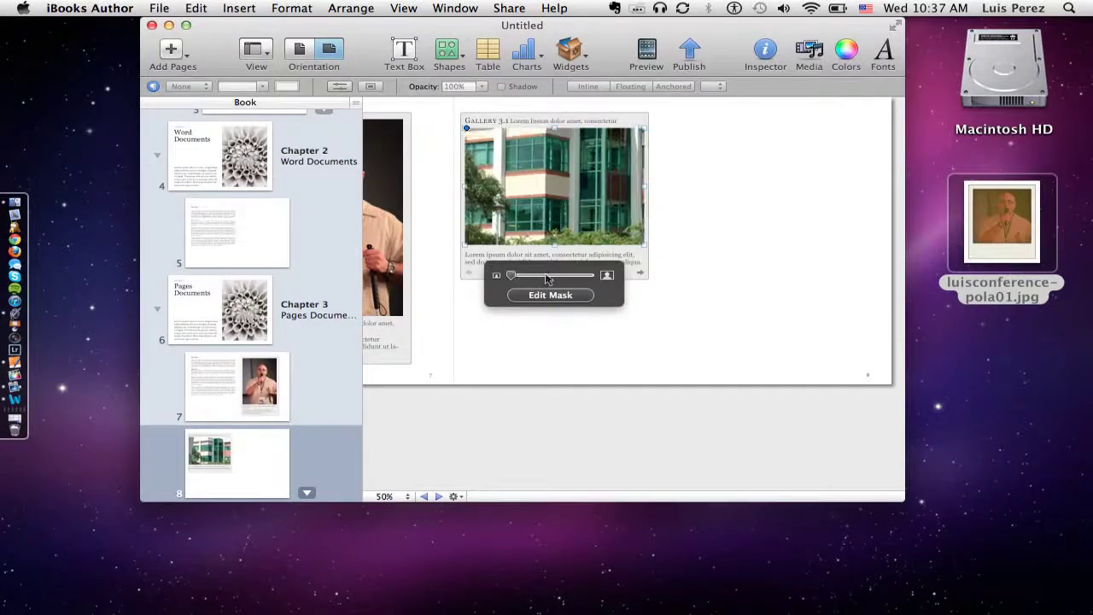
click(698, 236)
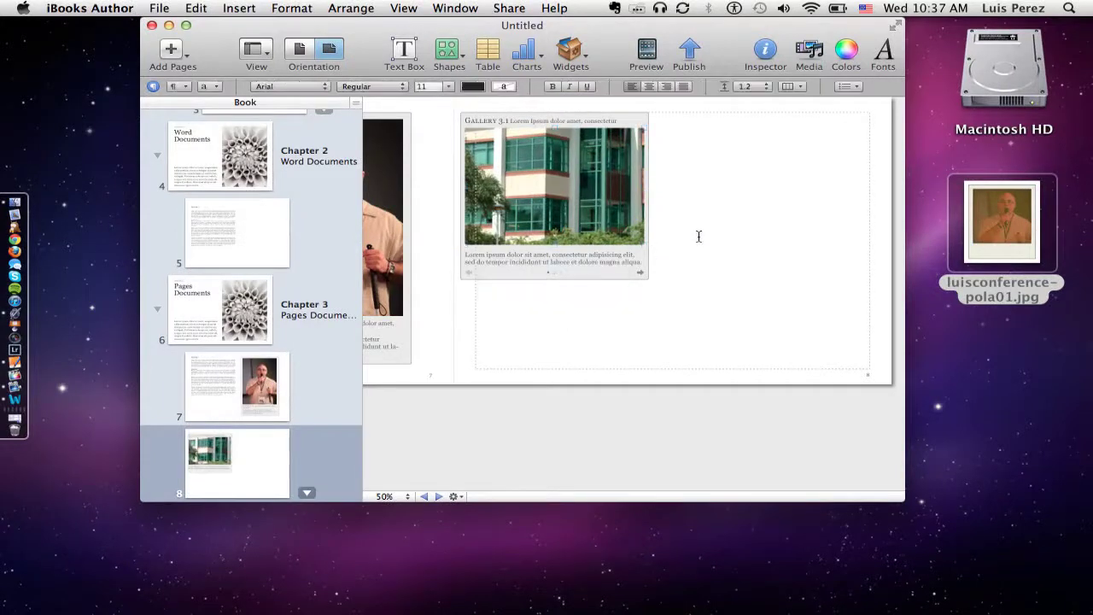
click(641, 272)
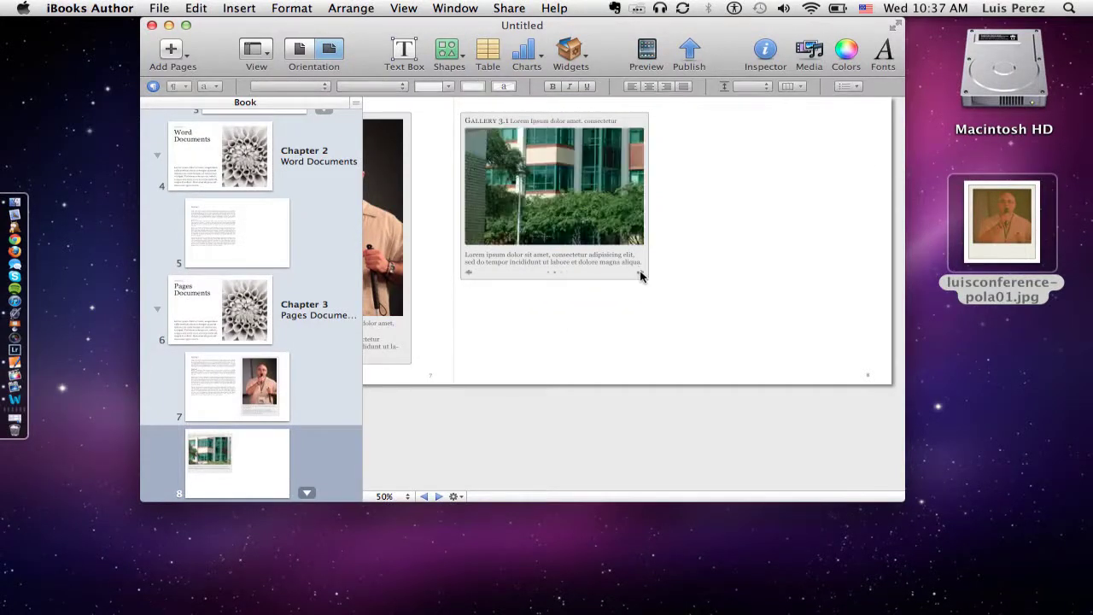
click(641, 273)
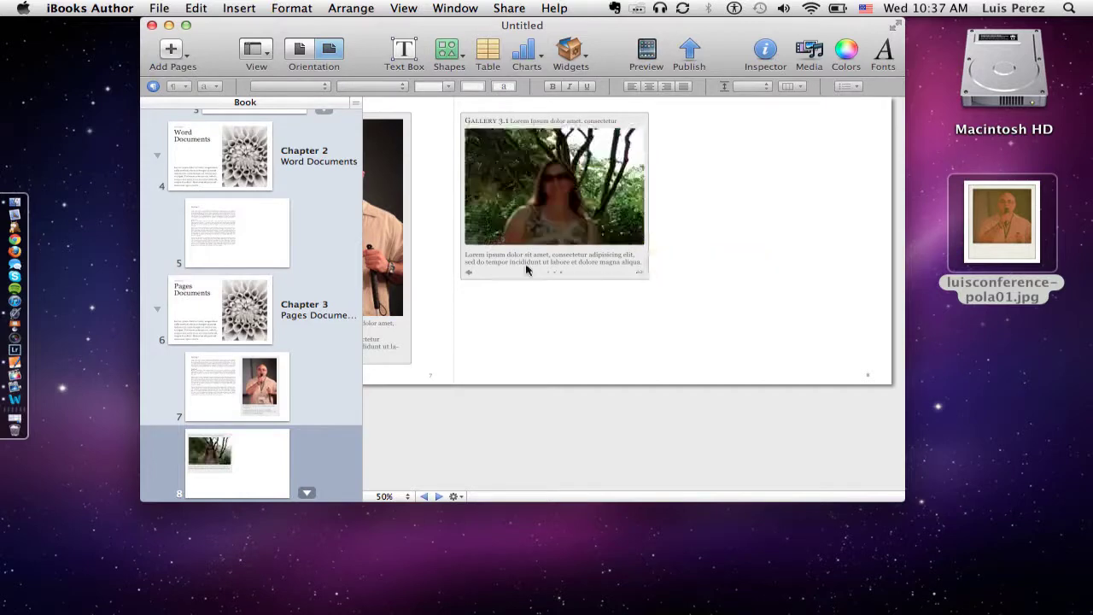
click(469, 273)
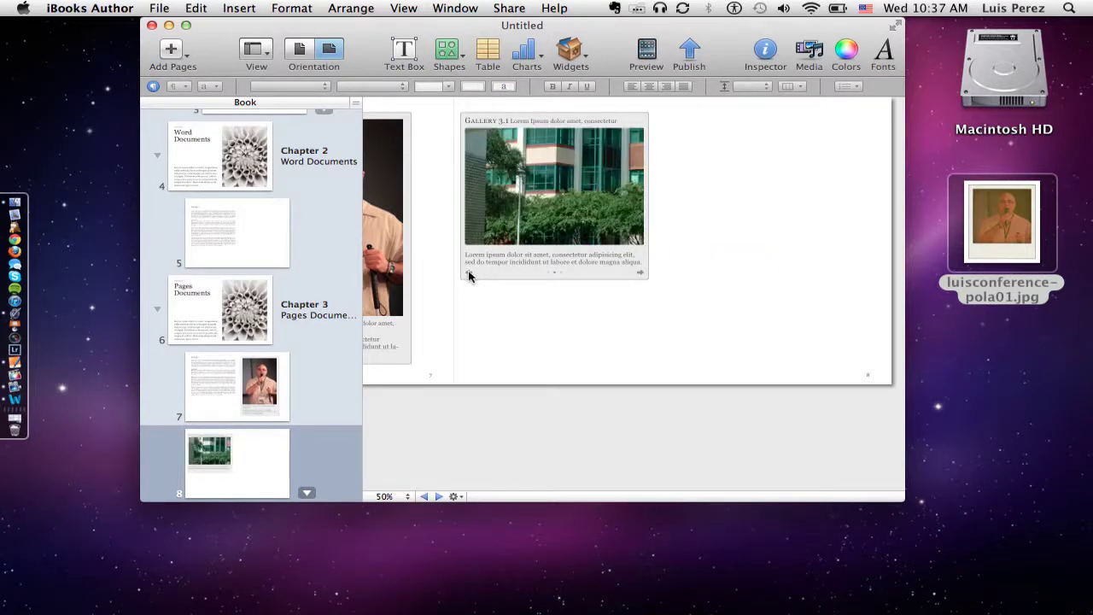
click(469, 273)
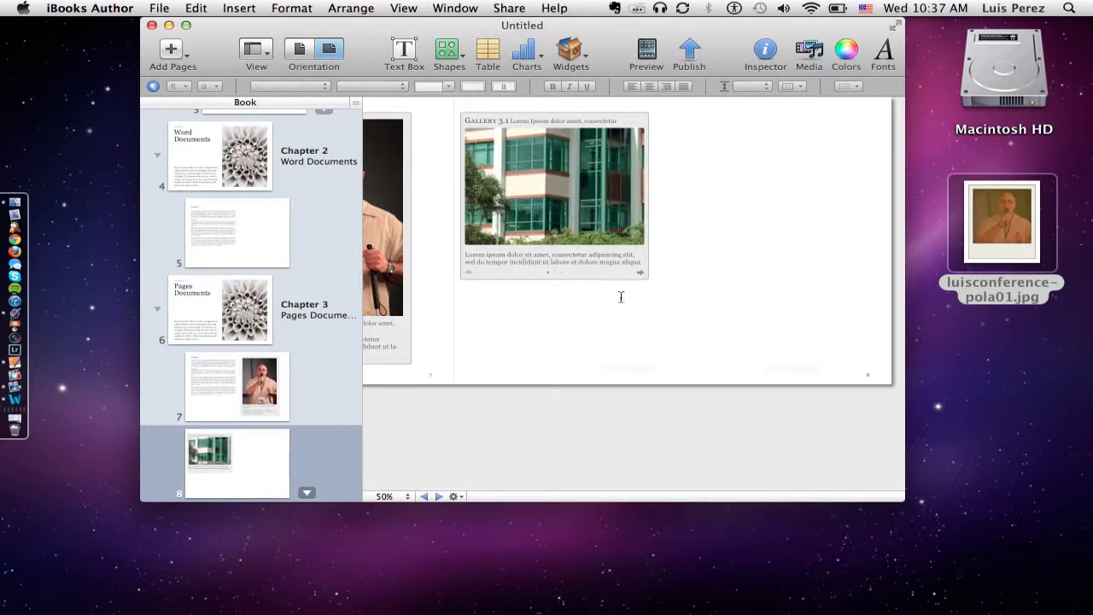
- In the Widget inspector, give the gallery the accessibility description 'Pictures taken at USF'
click(767, 51)
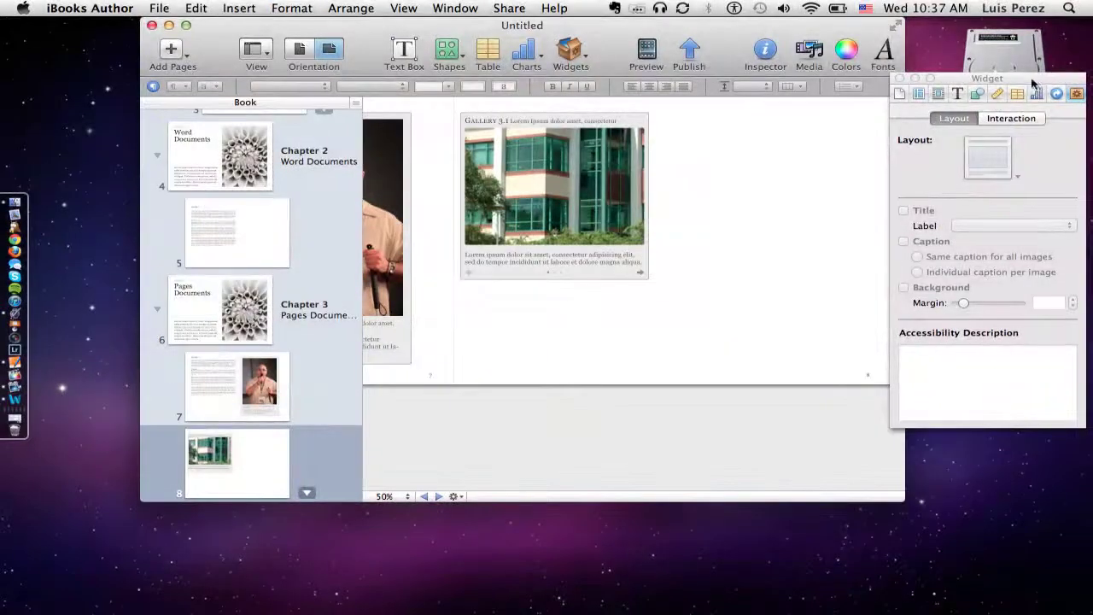
drag(1037, 79, 962, 79)
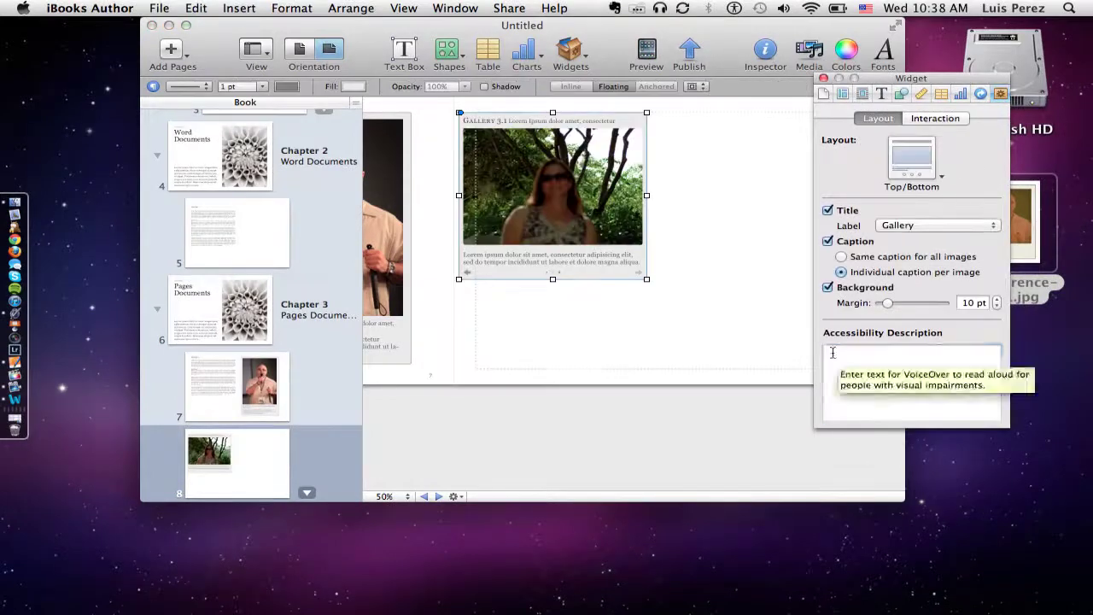
click(830, 352)
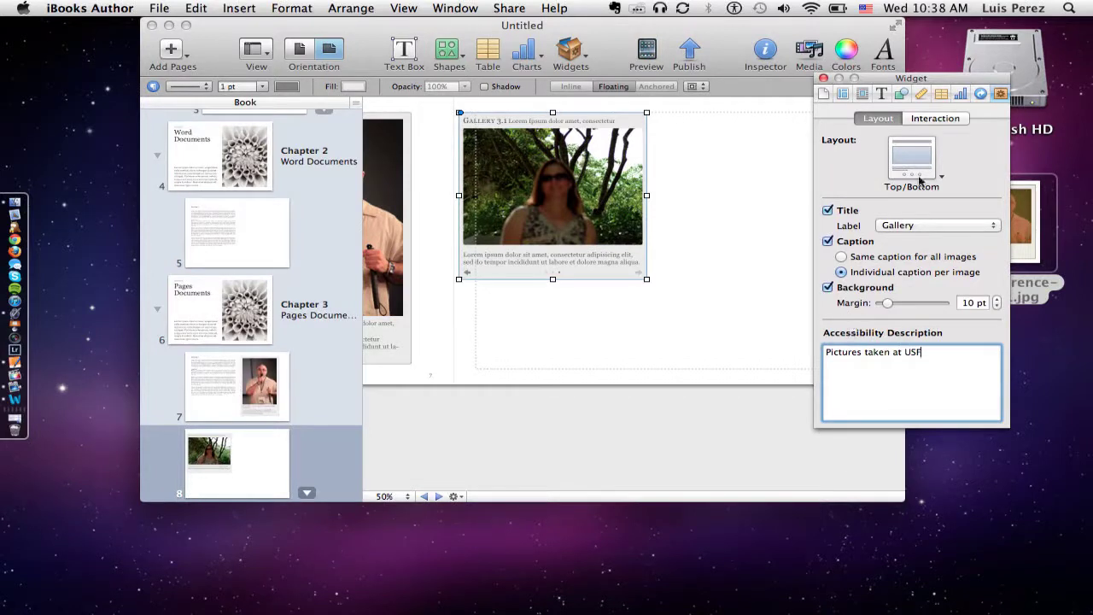
- Under Interaction, describe the first photo DSCF0009.JPG as 'College of Education'
click(938, 119)
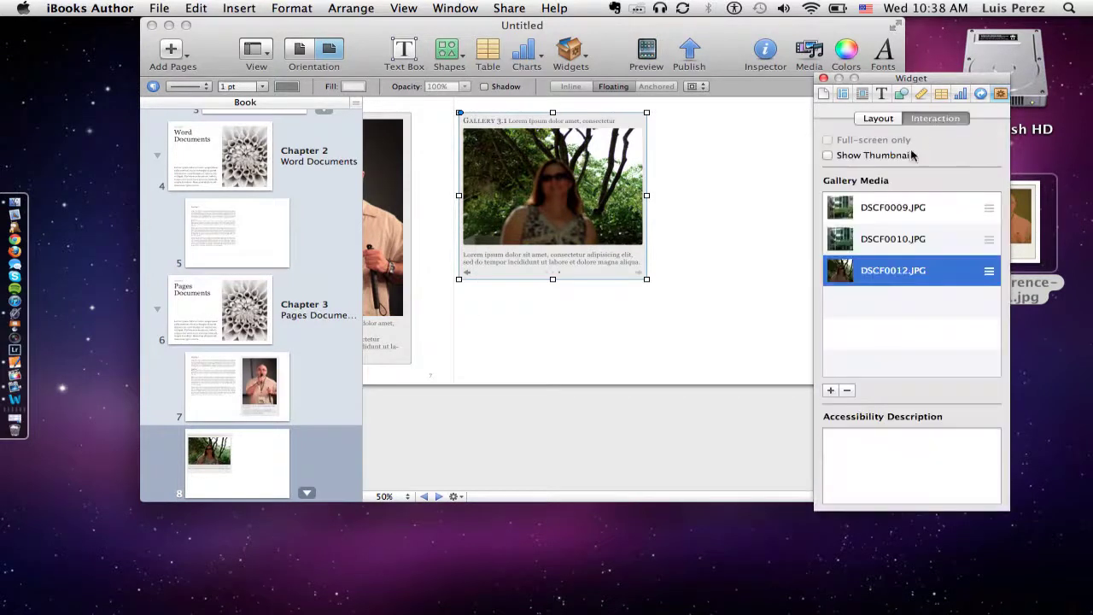
click(887, 208)
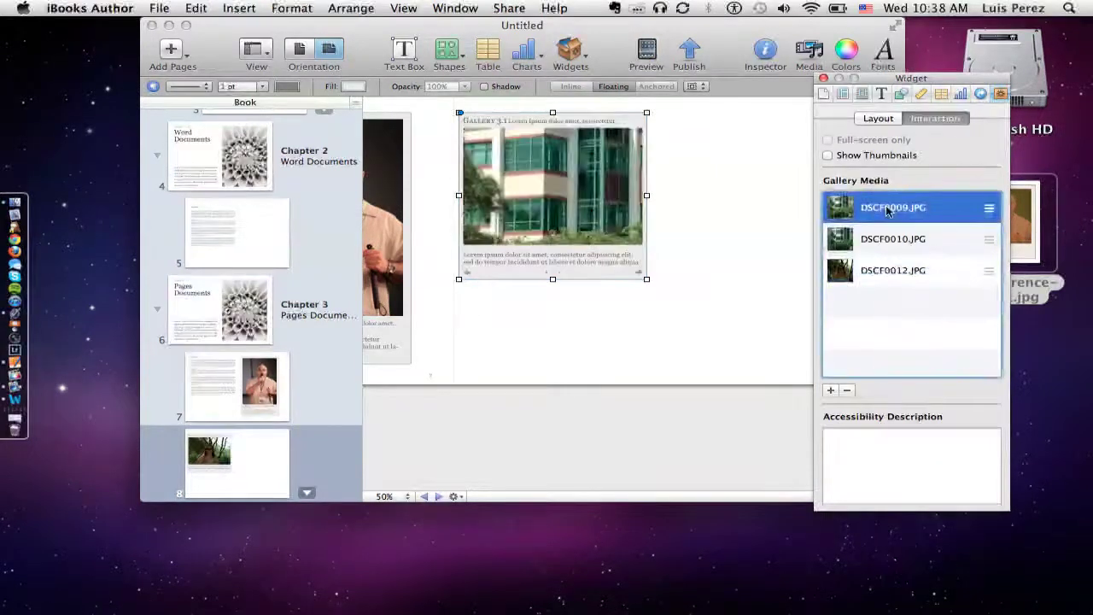
click(844, 440)
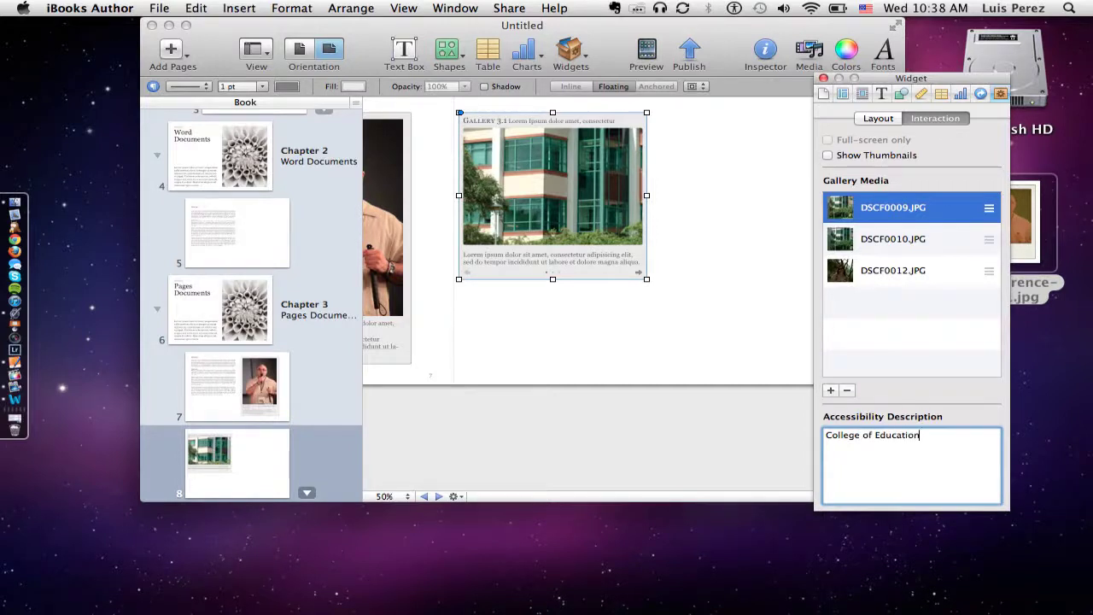
- Cancel adding more gallery media, keeping three photos, and close the Widget inspector
click(833, 391)
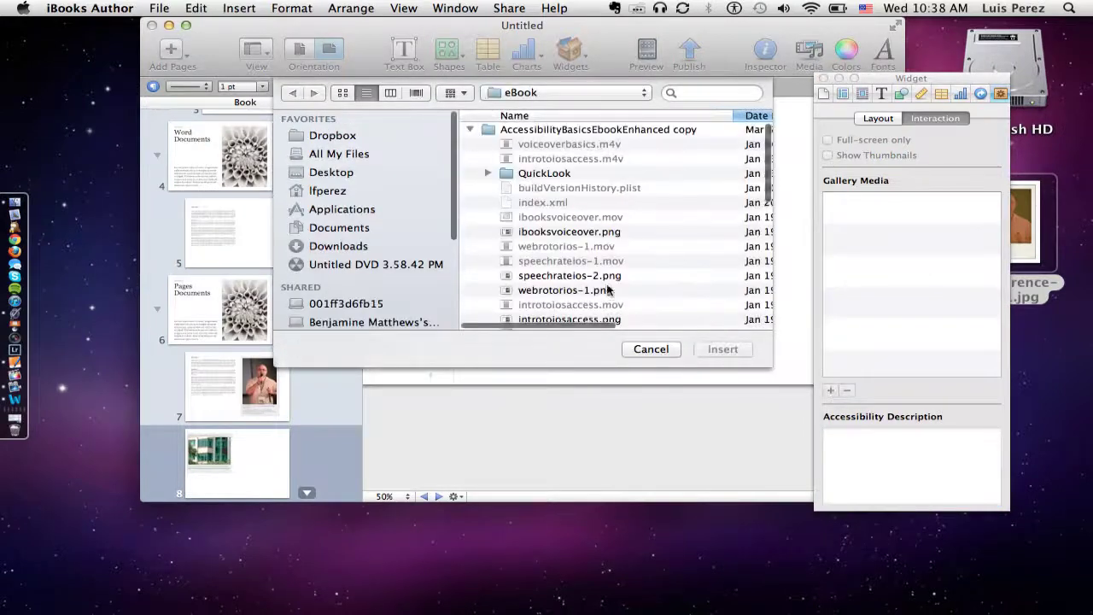
click(651, 349)
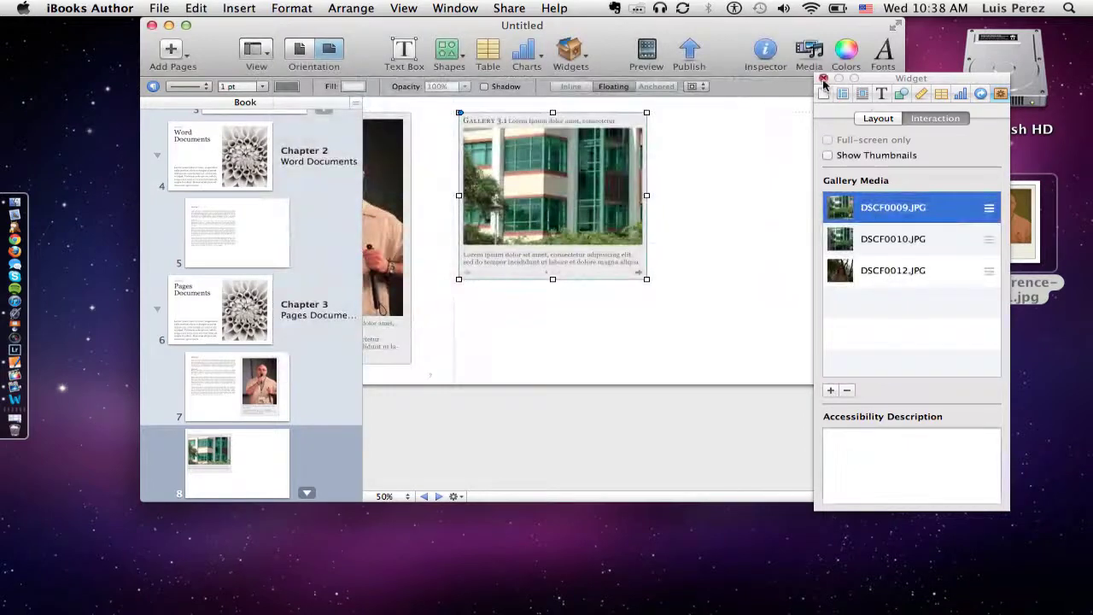
click(823, 77)
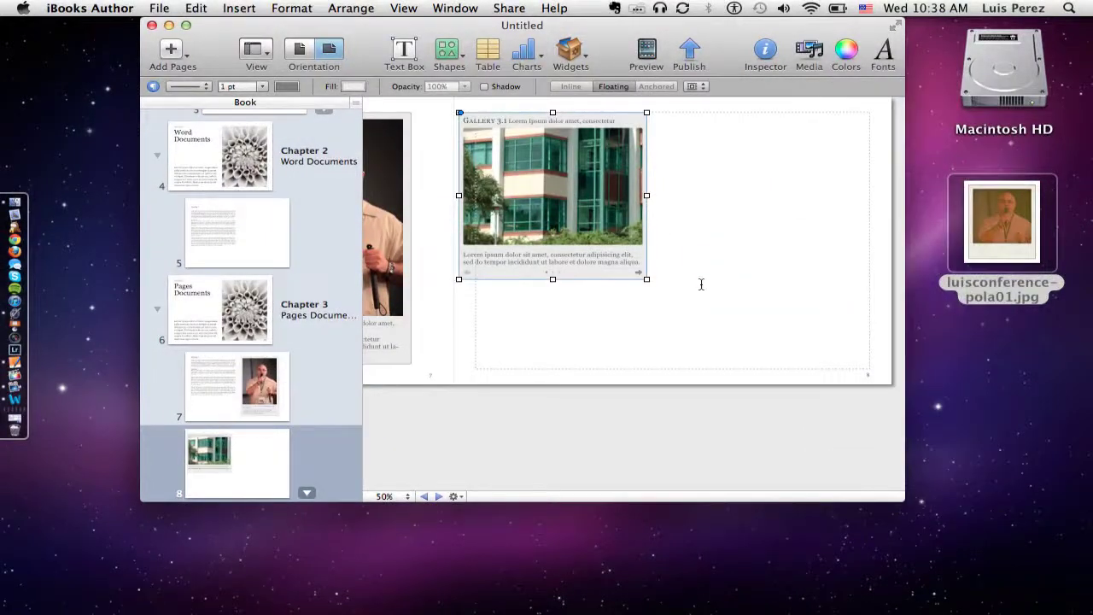